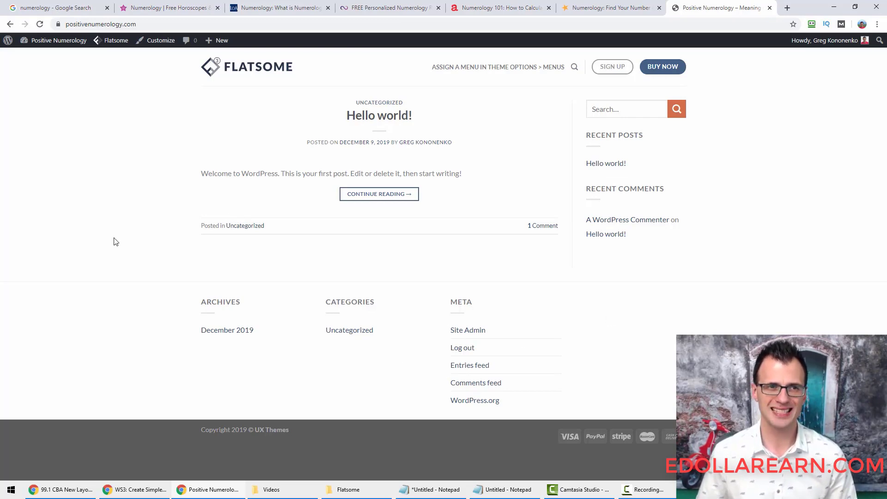
# - Return to the Google results for numerology and search for "numerology blog" instead
pyautogui.click(45, 7)
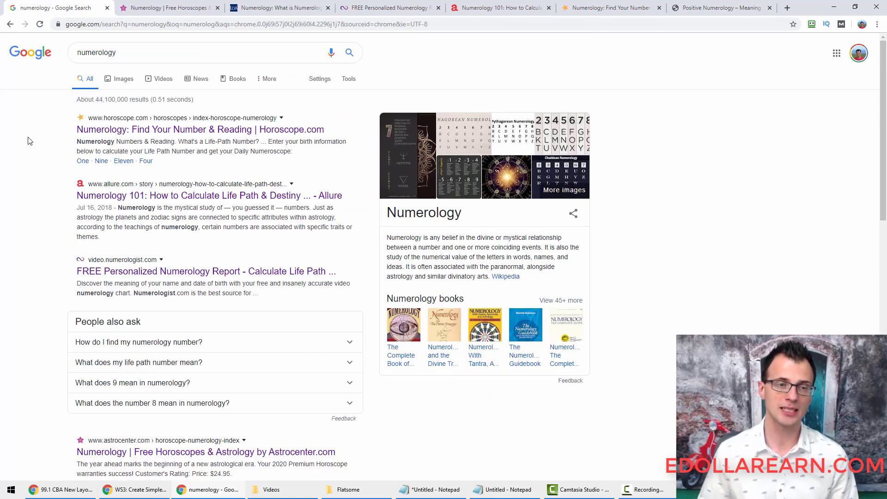
pyautogui.click(158, 46)
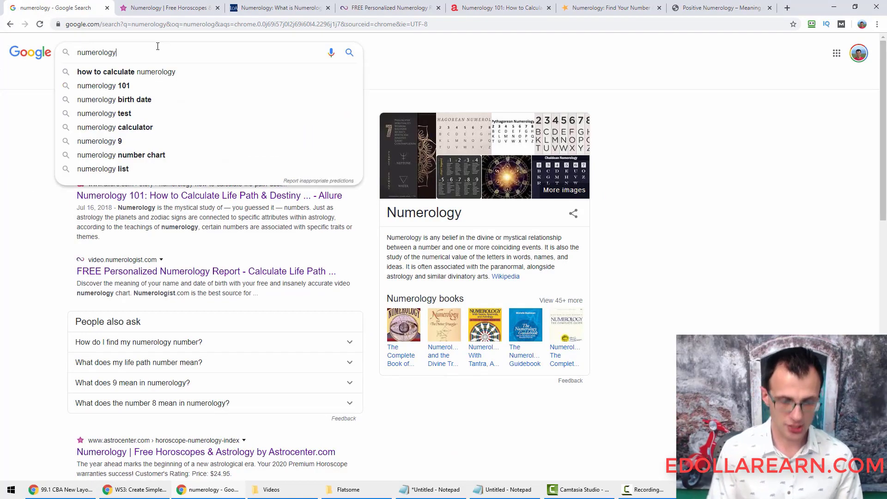
pyautogui.write('blog')
pyautogui.press('Return')
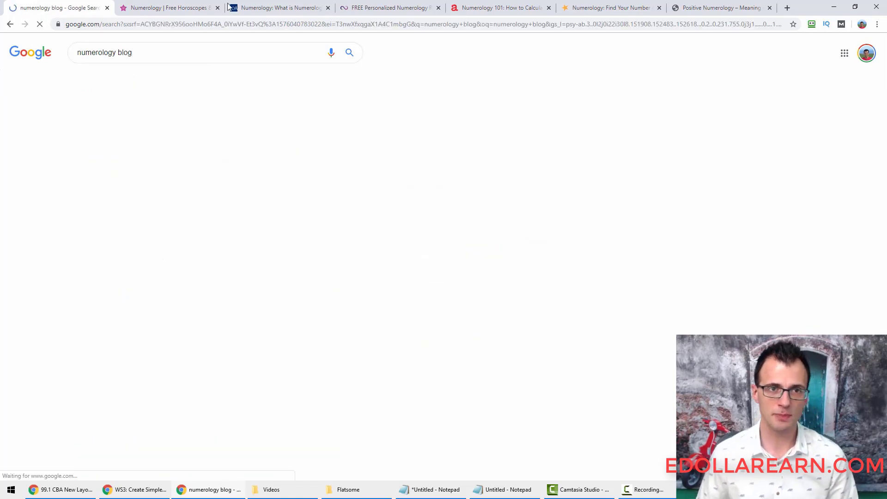
# - Close the five old numerology website tabs, keeping the search results and the Positive Numerology site open
pyautogui.click(217, 8)
pyautogui.click(217, 8)
pyautogui.click(218, 8)
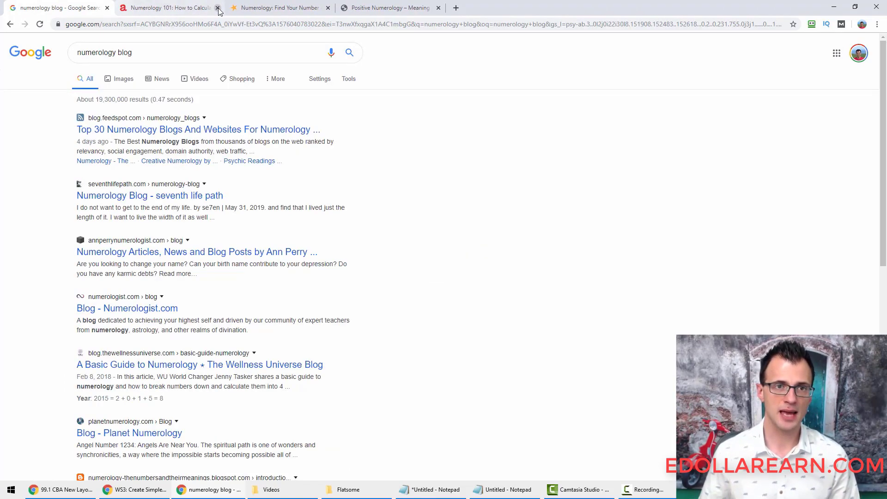
pyautogui.click(218, 8)
pyautogui.click(218, 8)
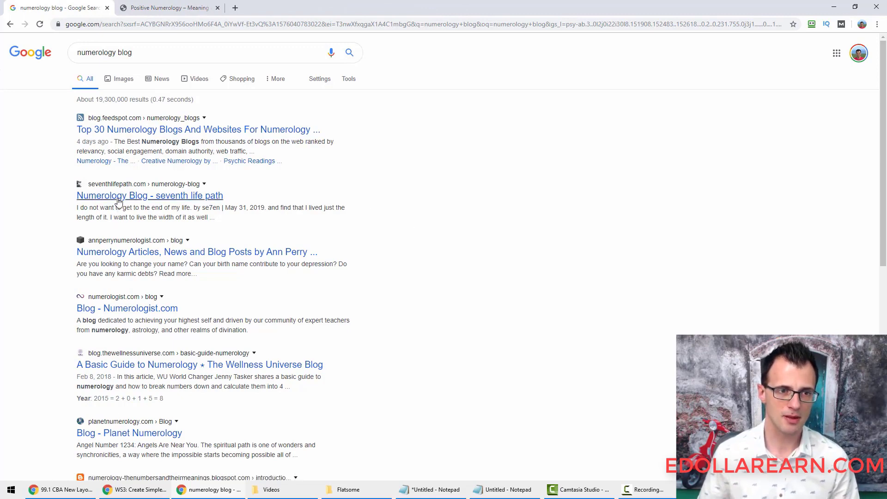
# - Open the five blog results from Seventh Life Path down to Planet Numerology in separate background tabs
pyautogui.middleClick(118, 197)
pyautogui.middleClick(190, 253)
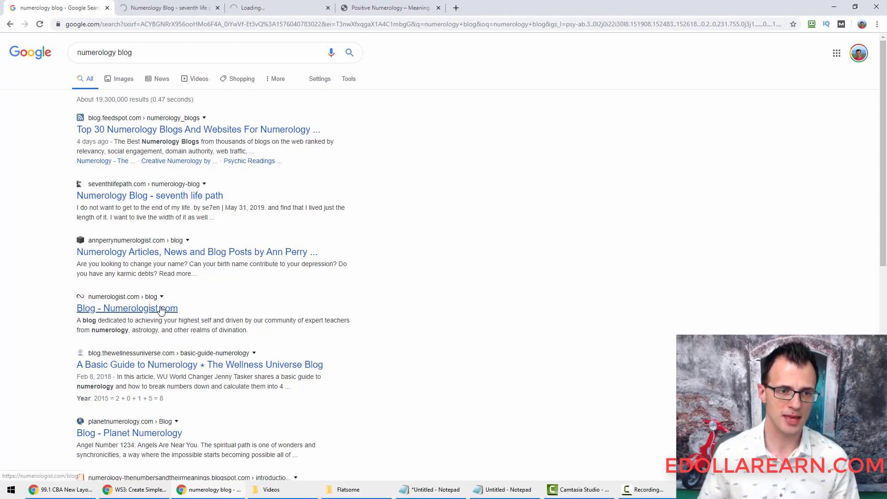
pyautogui.middleClick(160, 314)
pyautogui.scroll(-2, 161, 314)
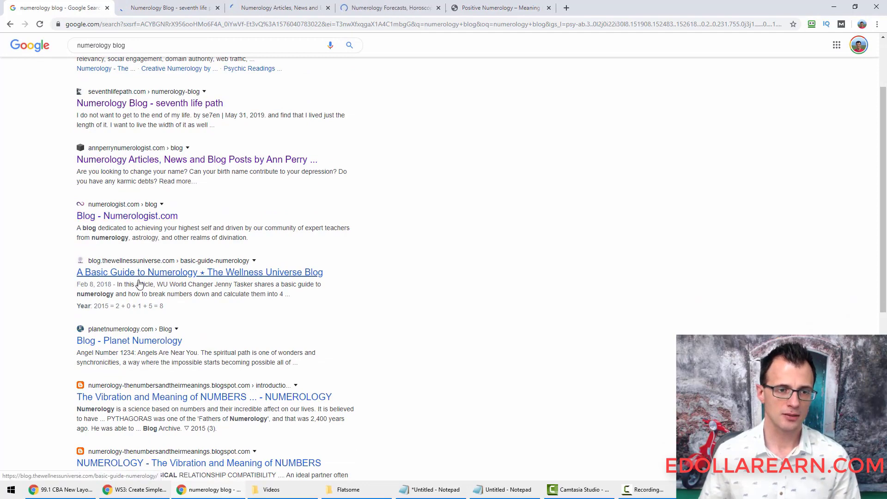
pyautogui.middleClick(129, 343)
pyautogui.middleClick(128, 343)
# - Look through the opened numerology blogs and compare their page headers and logos
pyautogui.hotkey('ctrl', 'Tab')
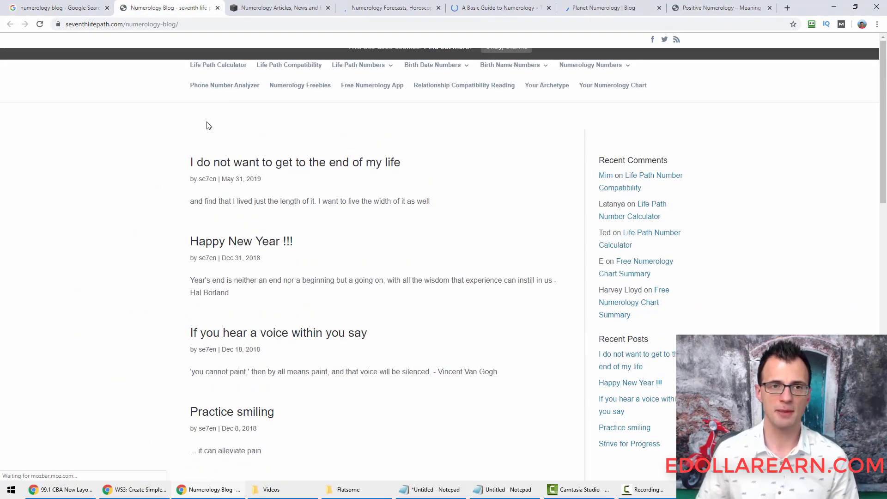
pyautogui.scroll(-4, 79, 151)
pyautogui.scroll(4, 72, 184)
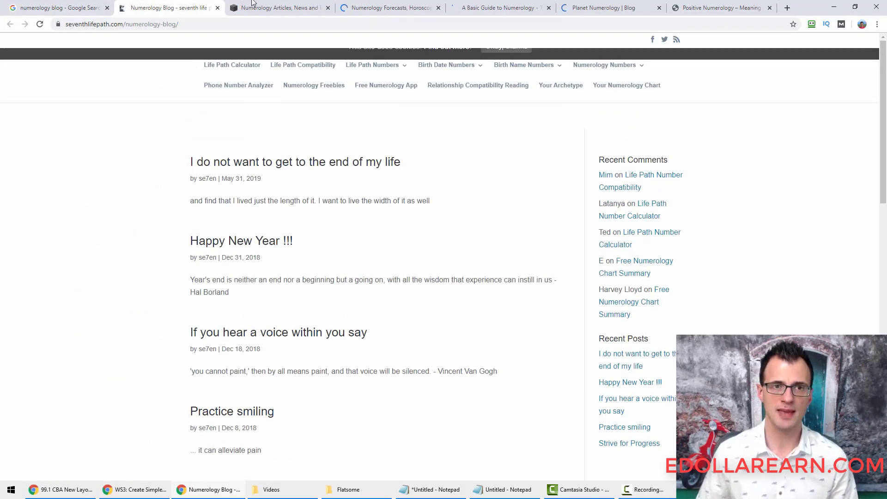
pyautogui.click(255, 4)
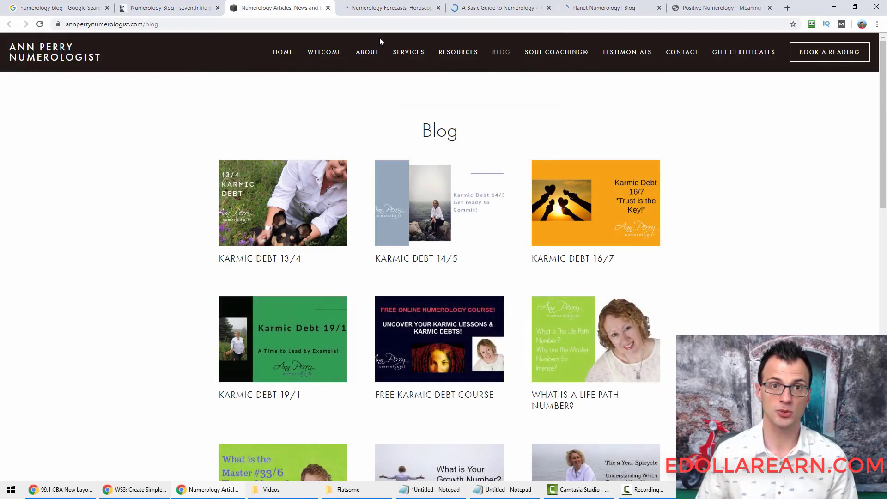
pyautogui.click(388, 8)
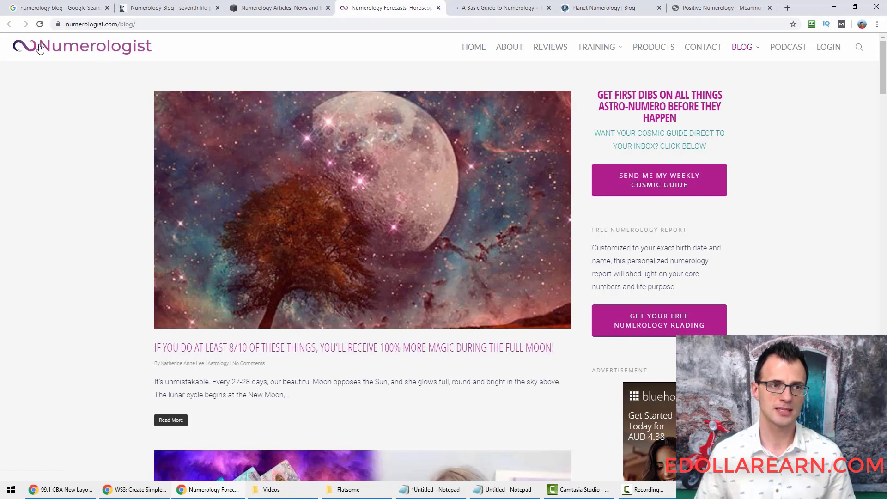
pyautogui.click(454, 5)
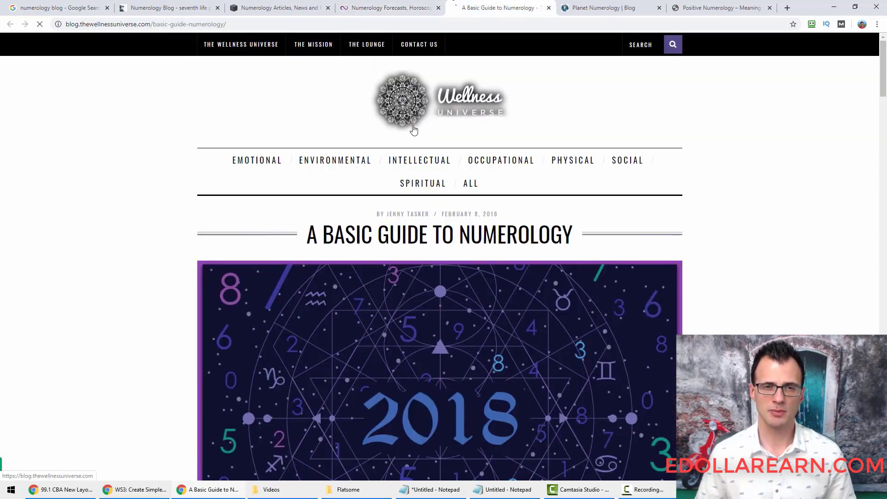
pyautogui.click(601, 8)
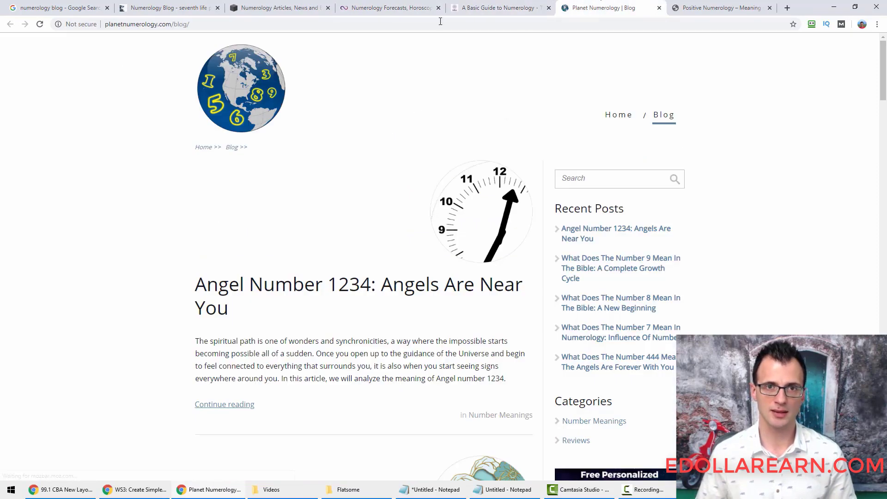
pyautogui.click(384, 8)
pyautogui.click(268, 5)
pyautogui.click(187, 7)
pyautogui.click(261, 7)
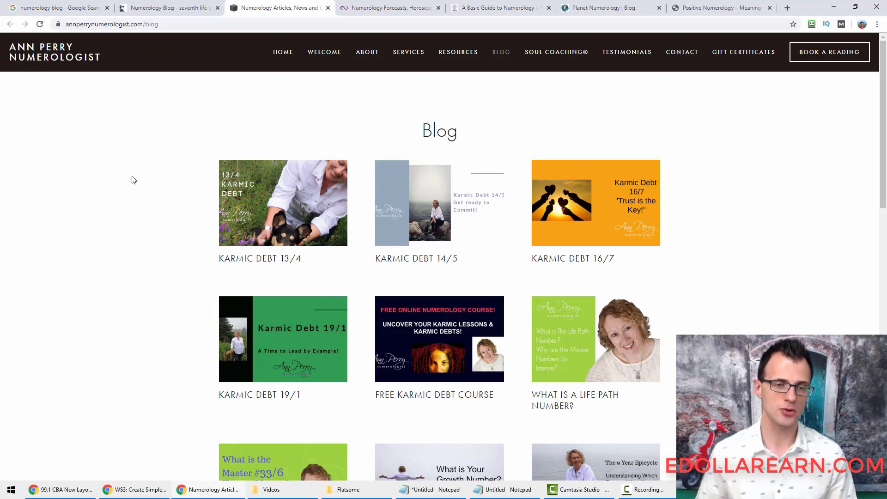
# - Open canva.com in a new browser tab
pyautogui.click(786, 9)
pyautogui.write('canva')
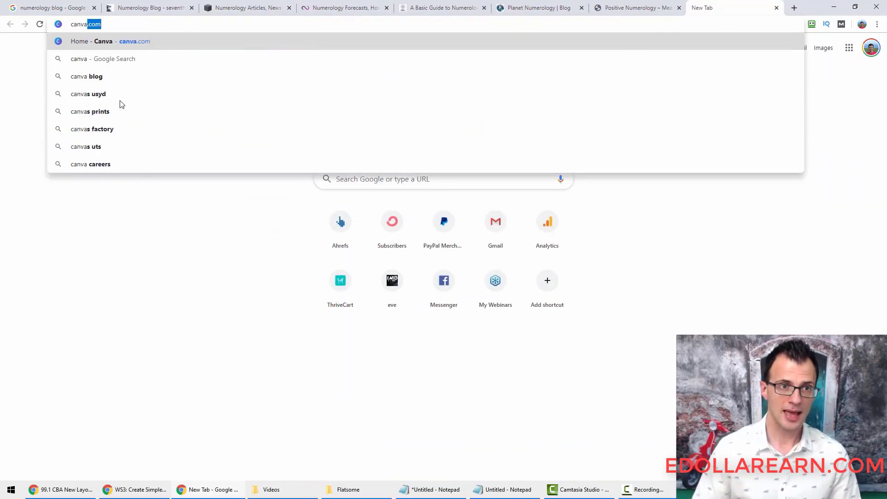
pyautogui.press('Return')
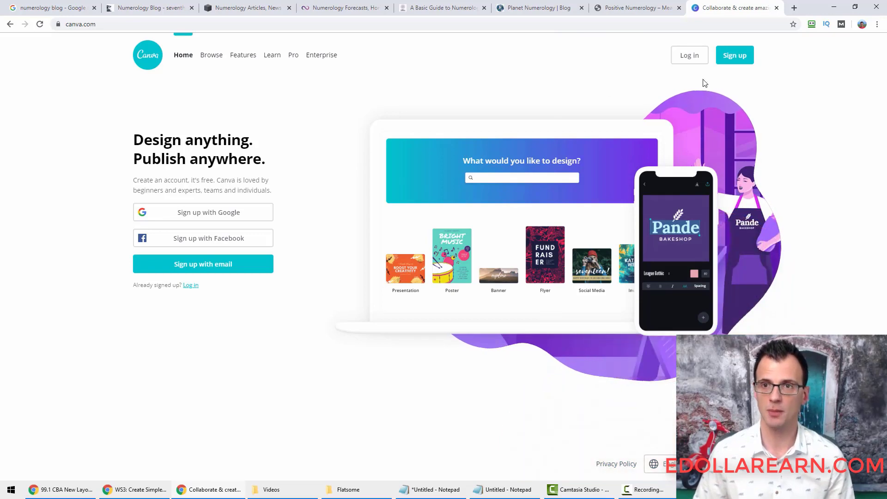
# - Log in to Canva with the Google account and start a new design with custom dimensions
pyautogui.click(689, 55)
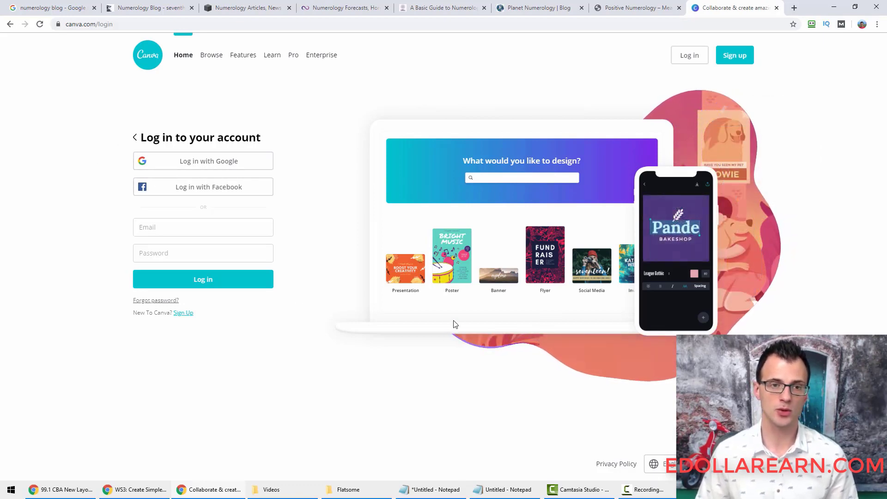
pyautogui.click(209, 166)
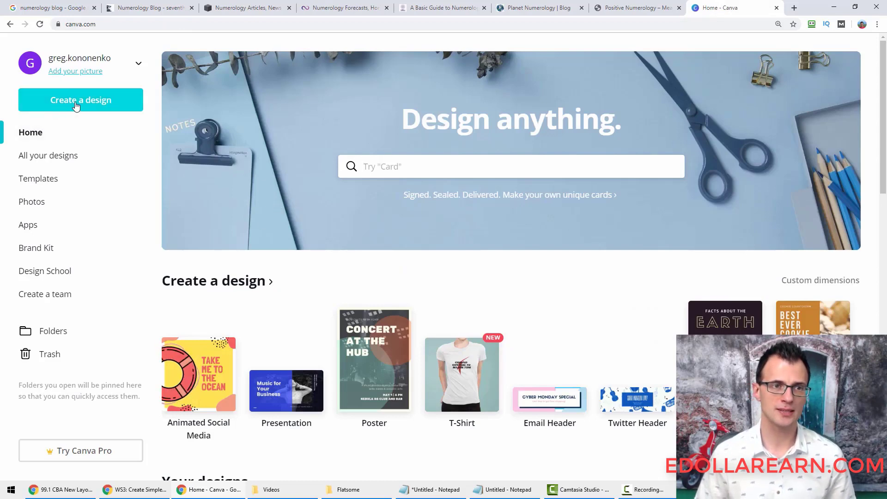
pyautogui.click(62, 105)
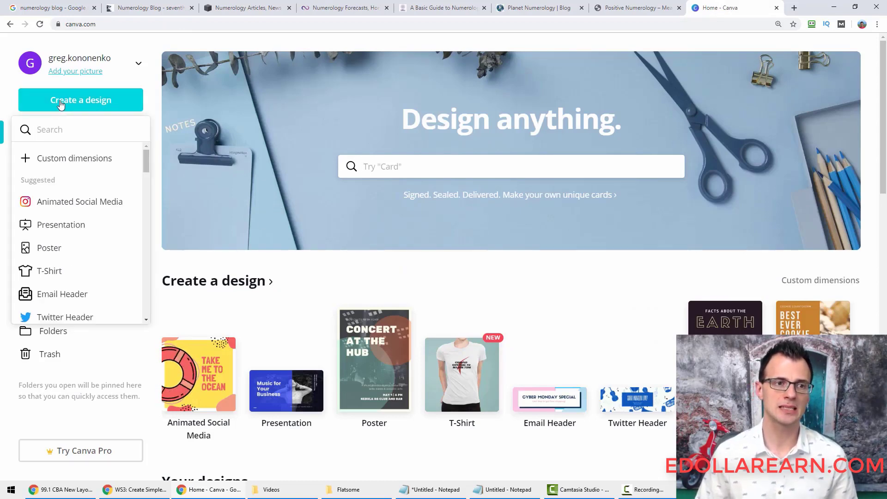
pyautogui.click(45, 161)
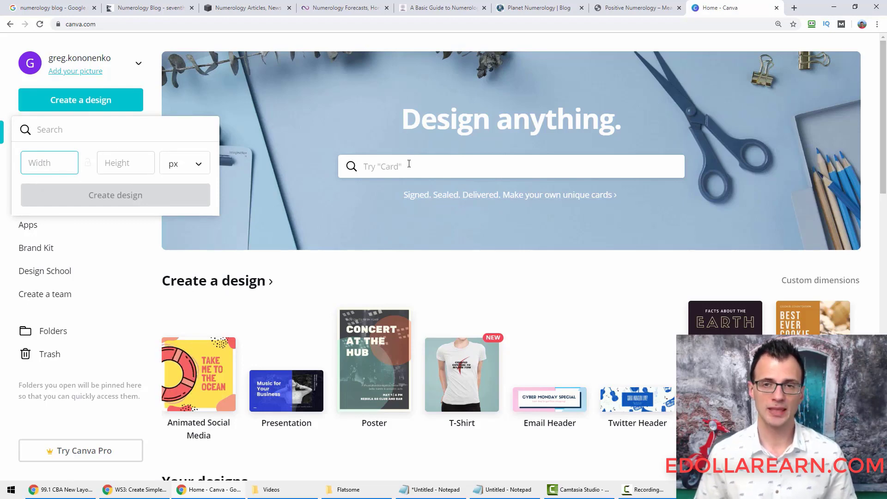
# - On the Positive Numerology site, view the Flatsome header logo image in its own tab, and close that tab
pyautogui.click(613, 18)
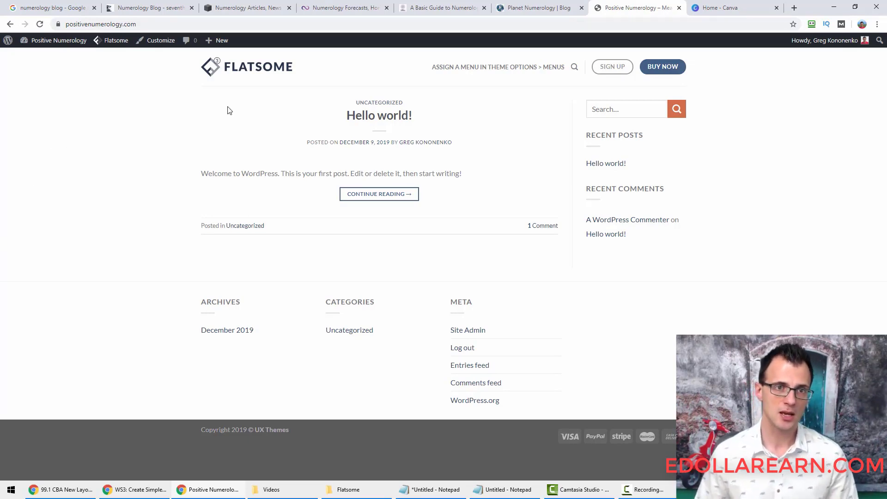
pyautogui.rightClick(235, 70)
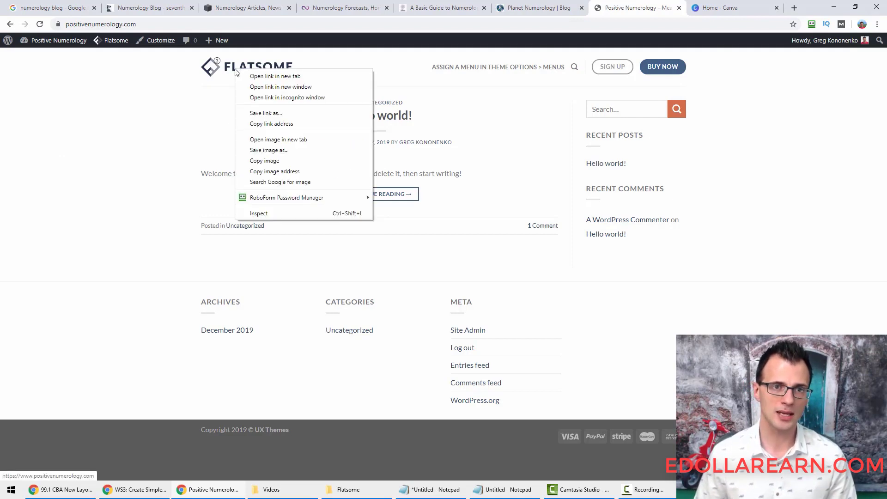
pyautogui.click(276, 139)
pyautogui.click(646, 13)
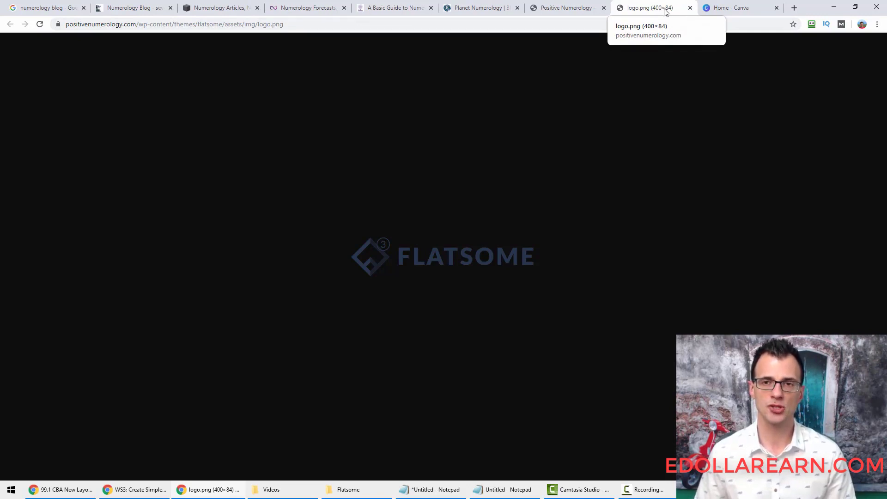
pyautogui.click(690, 7)
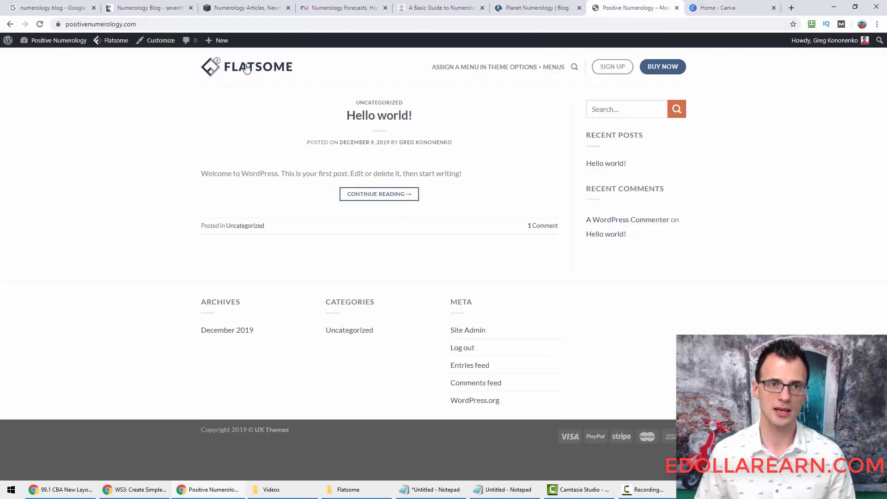
# - Open the Flatsome header logo image in its own tab and save it as logo.png in the Flatsome themes folder
pyautogui.rightClick(232, 70)
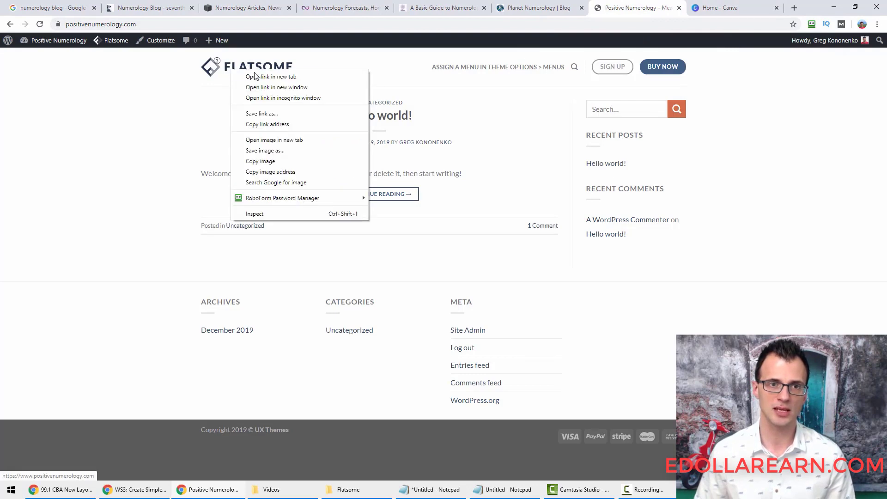
pyautogui.click(273, 140)
pyautogui.click(634, 13)
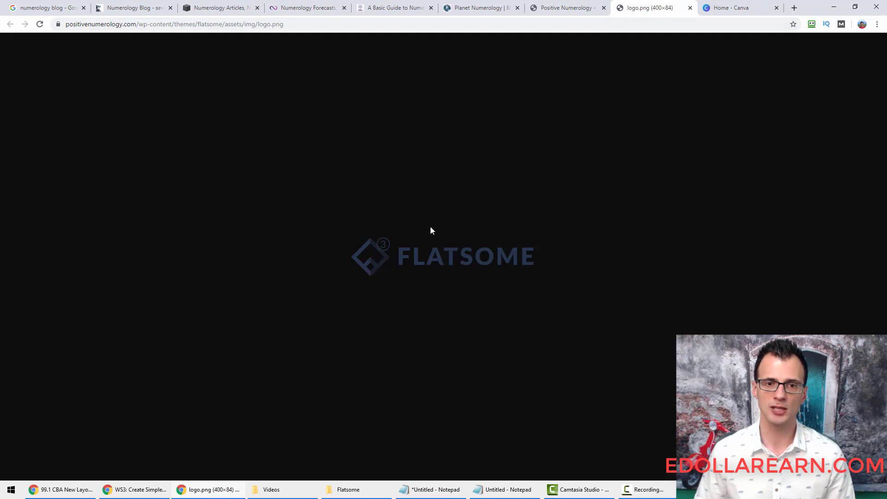
pyautogui.rightClick(409, 261)
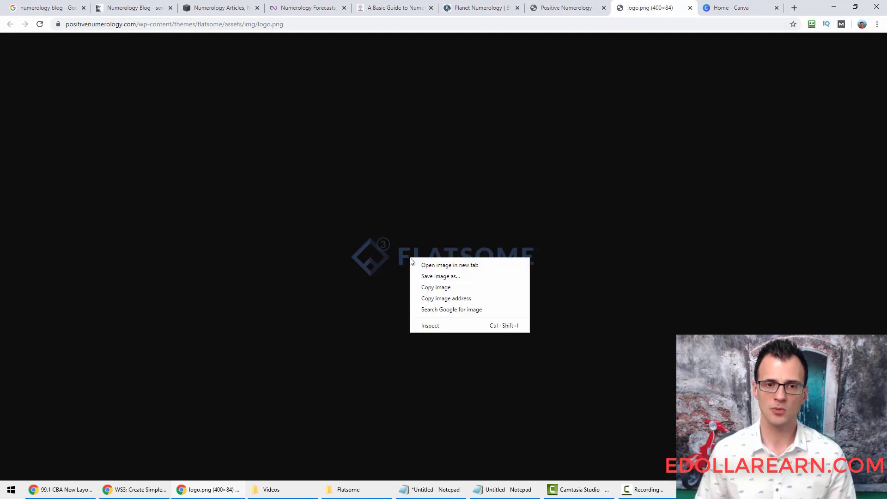
pyautogui.click(440, 276)
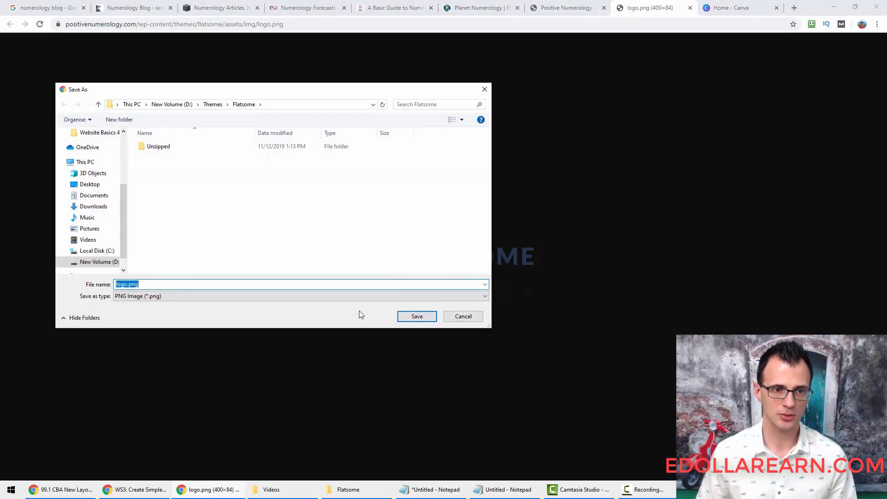
pyautogui.click(427, 319)
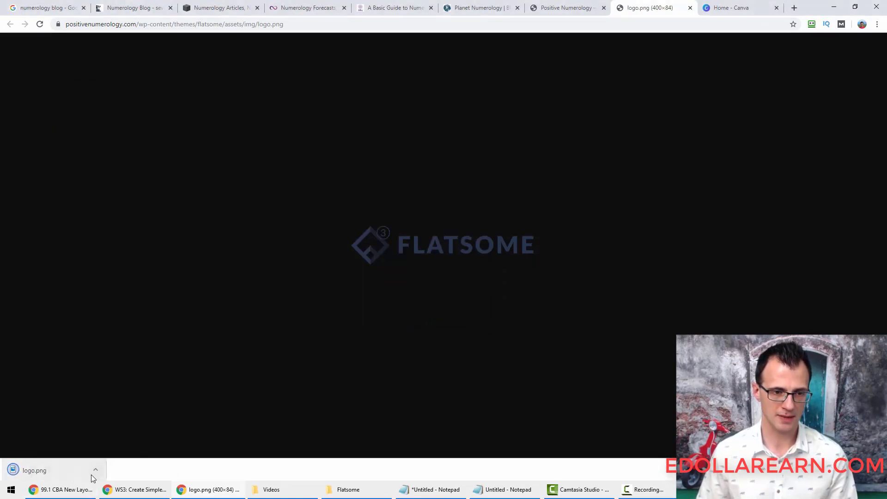
# - Show the downloaded logo.png in its folder and check the pixel dimensions in its detailed file properties
pyautogui.click(93, 473)
pyautogui.click(113, 437)
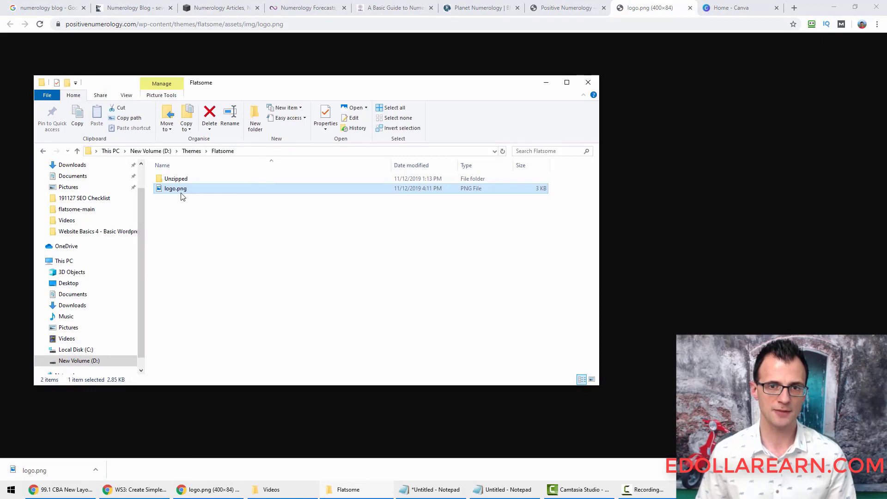
pyautogui.rightClick(168, 193)
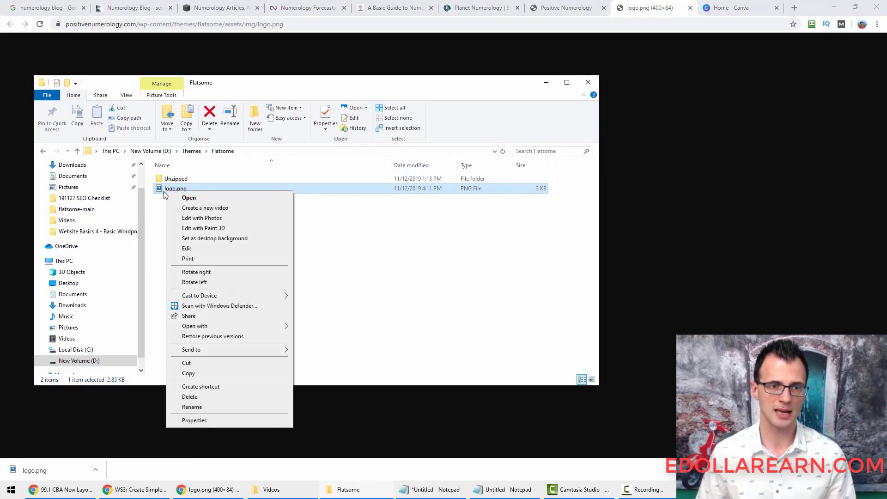
pyautogui.click(202, 420)
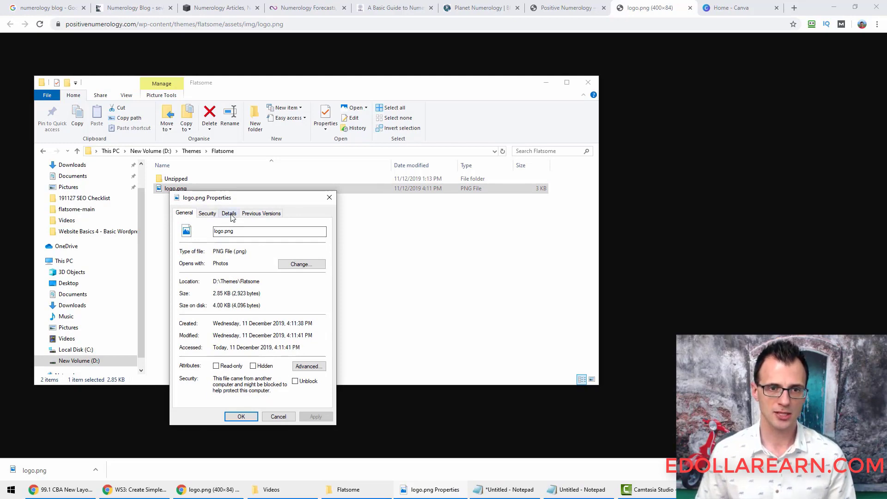
pyautogui.click(231, 215)
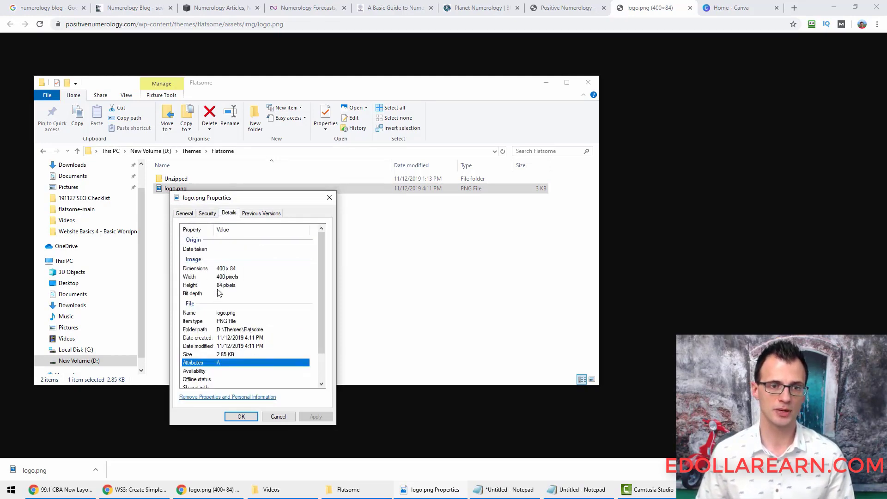
# - Return to the Canva home page and create a new custom-size design of 400 × 84 px
pyautogui.click(721, 8)
pyautogui.write('4')
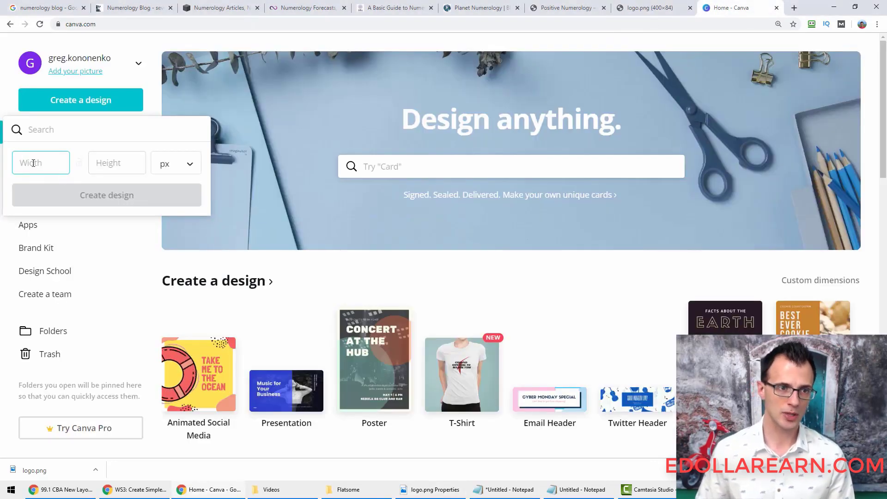
pyautogui.write('00')
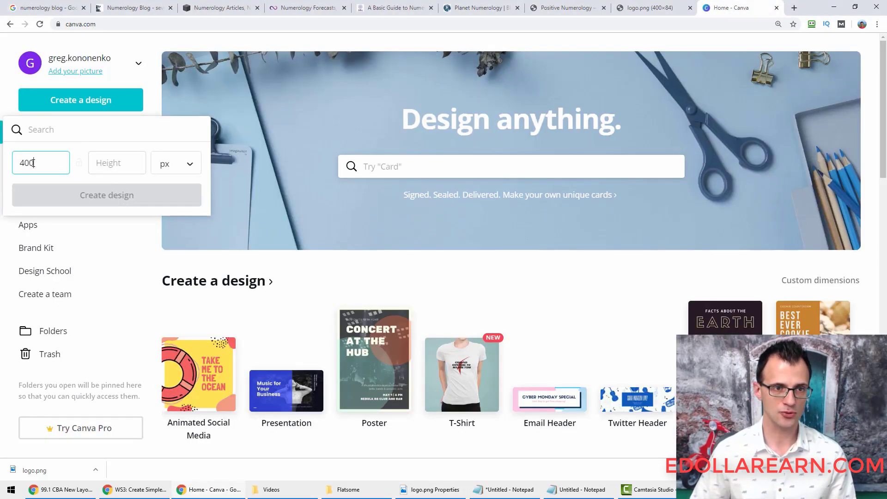
pyautogui.press('Tab')
pyautogui.write('84')
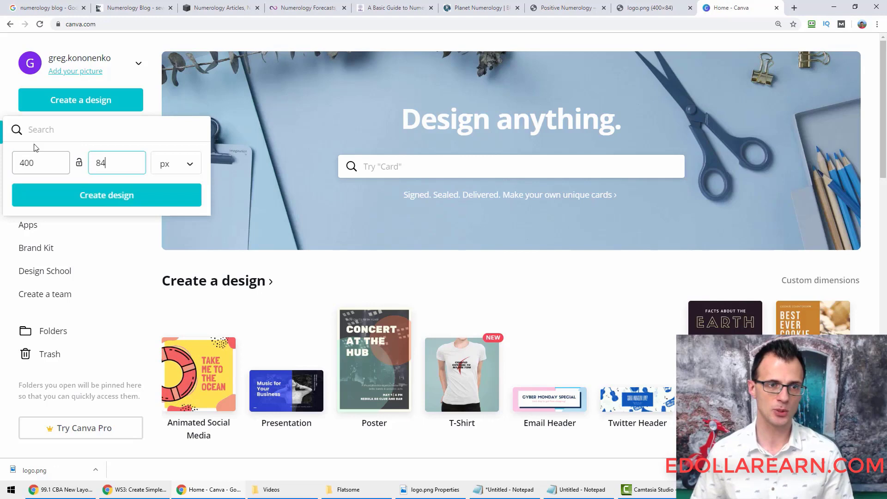
pyautogui.click(106, 202)
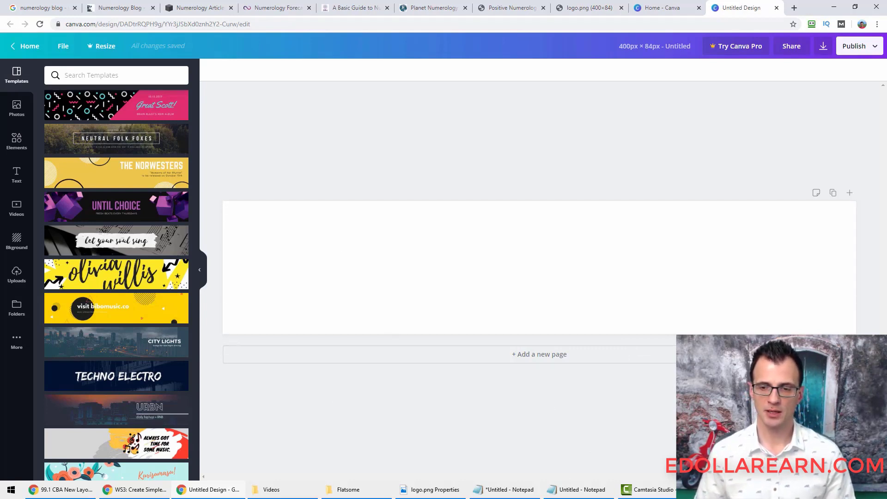
# - Add a heading text box to the blank logo canvas, near its upper-left corner
pyautogui.click(802, 462)
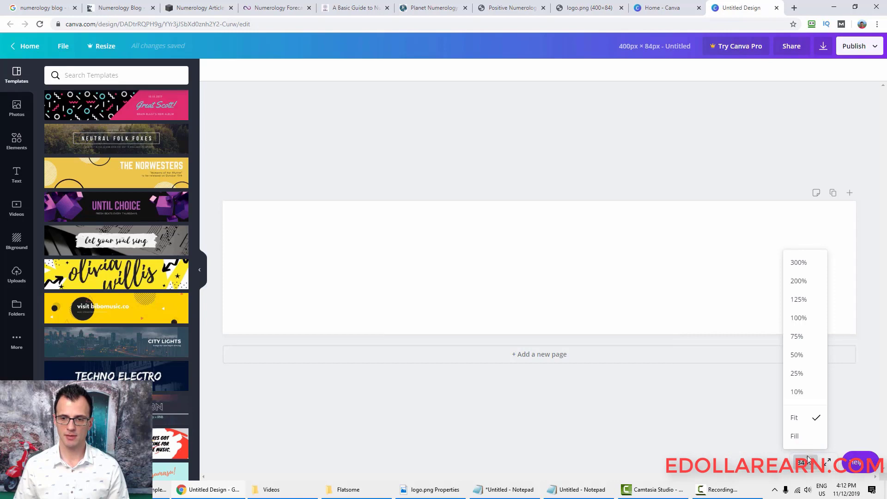
pyautogui.click(798, 418)
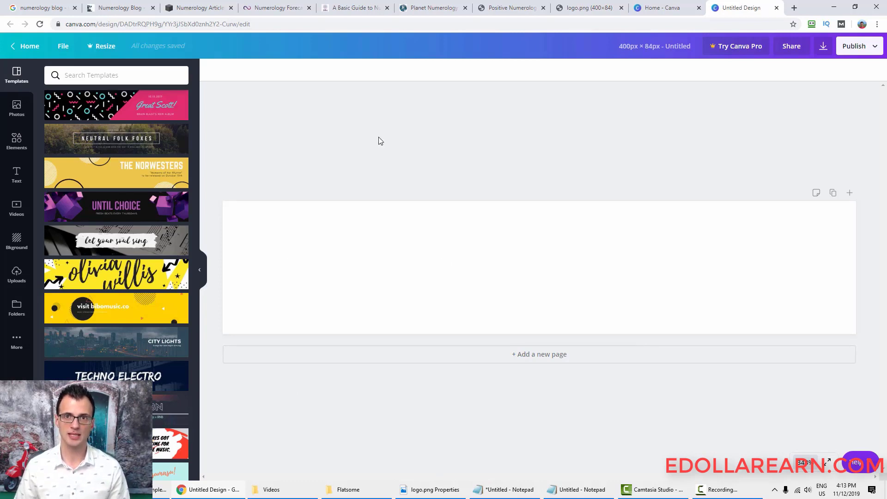
pyautogui.click(16, 174)
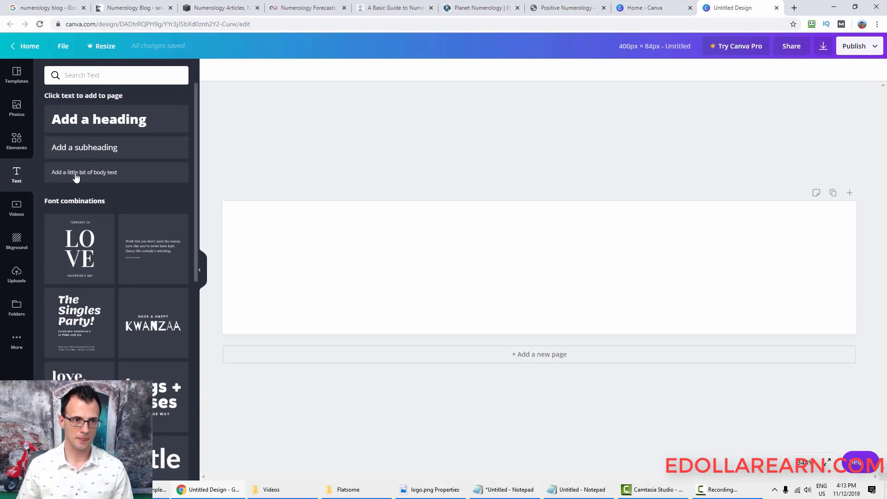
pyautogui.moveTo(112, 144); pyautogui.dragTo(233, 208)
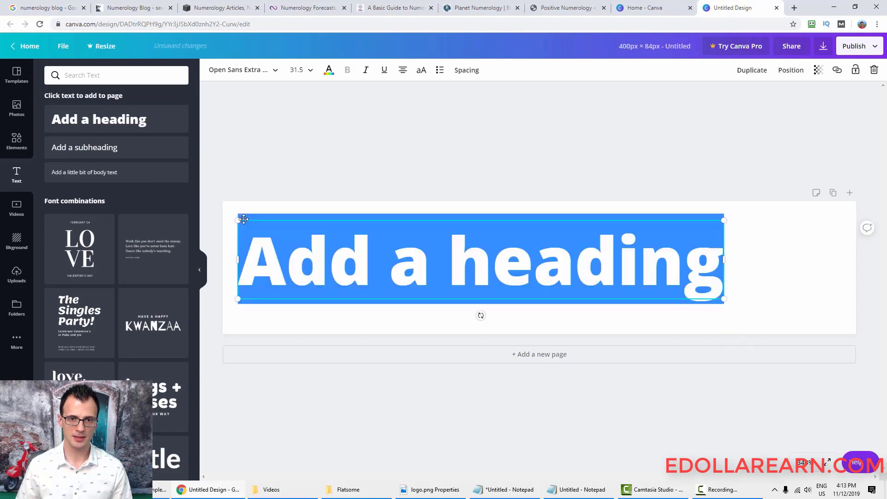
# - Change the font of the whole heading to Cooper Hewitt
pyautogui.click(380, 258)
pyautogui.hotkey('ctrl', 'a')
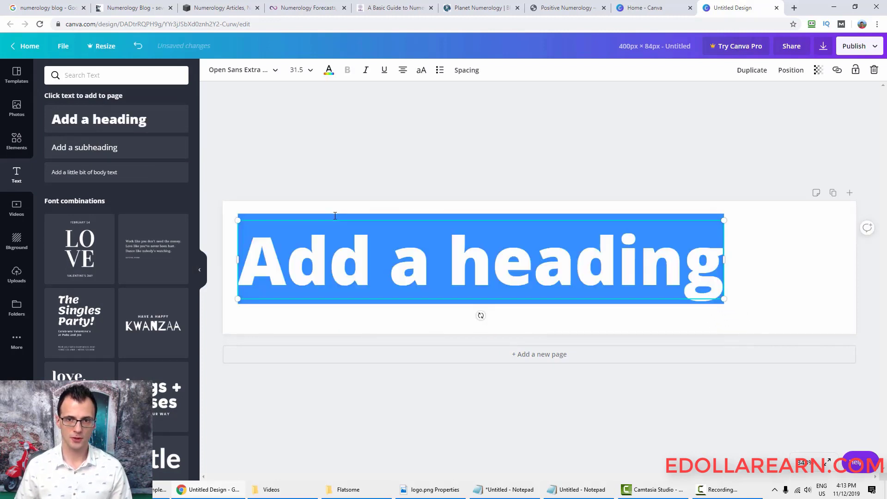
pyautogui.click(276, 70)
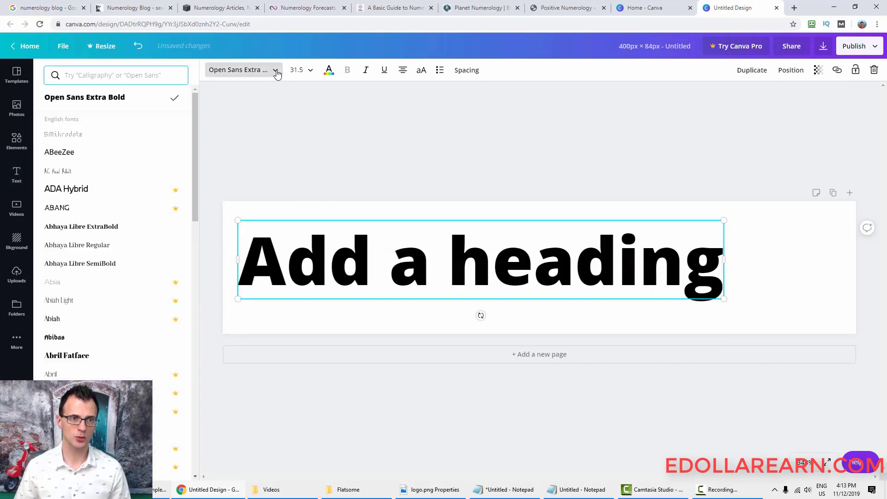
pyautogui.moveTo(194, 127); pyautogui.dragTo(191, 182)
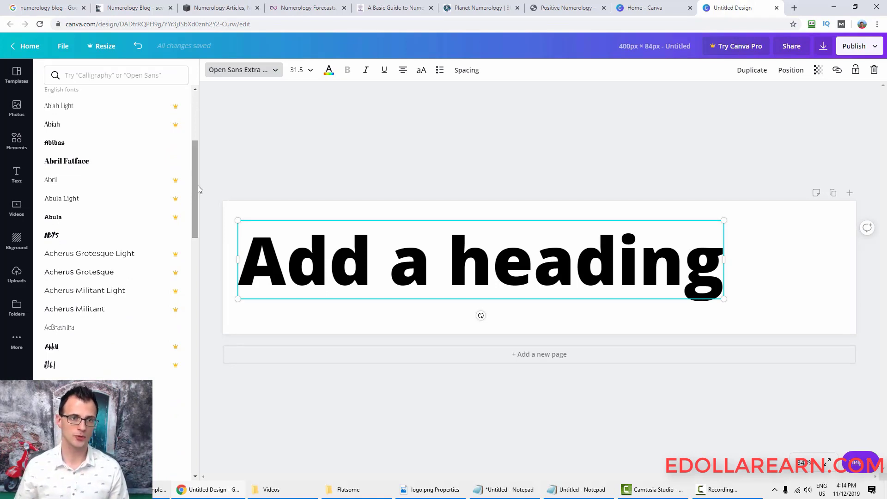
pyautogui.moveTo(198, 188); pyautogui.dragTo(195, 423)
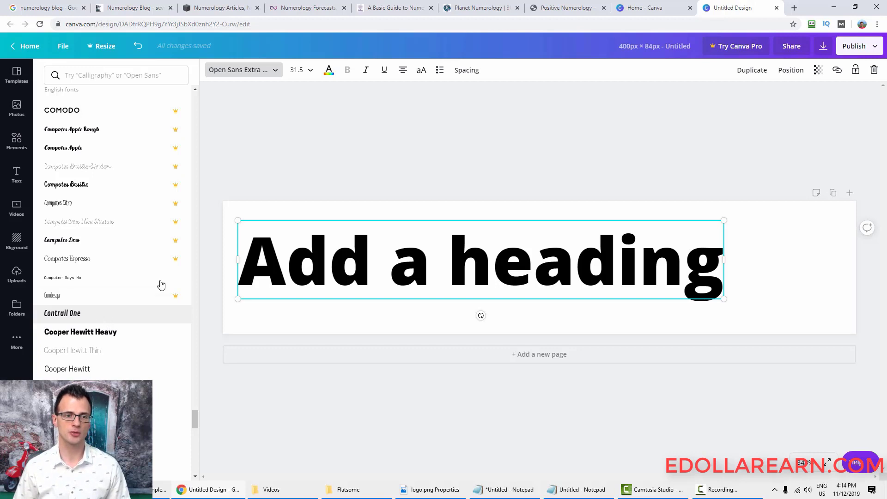
pyautogui.scroll(-1, 91, 270)
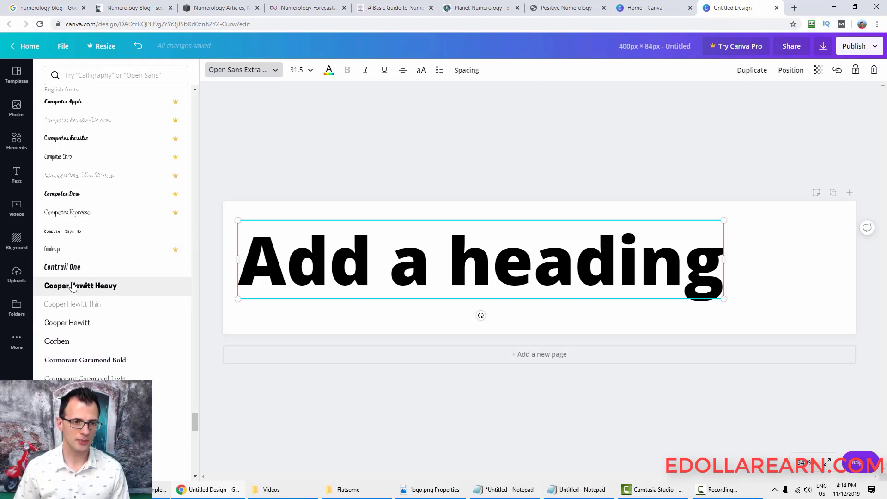
pyautogui.scroll(-1, 83, 293)
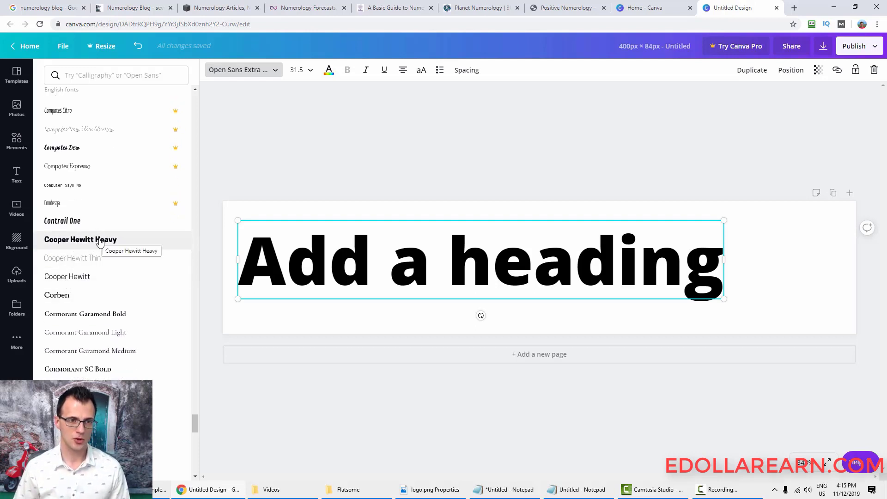
pyautogui.click(69, 281)
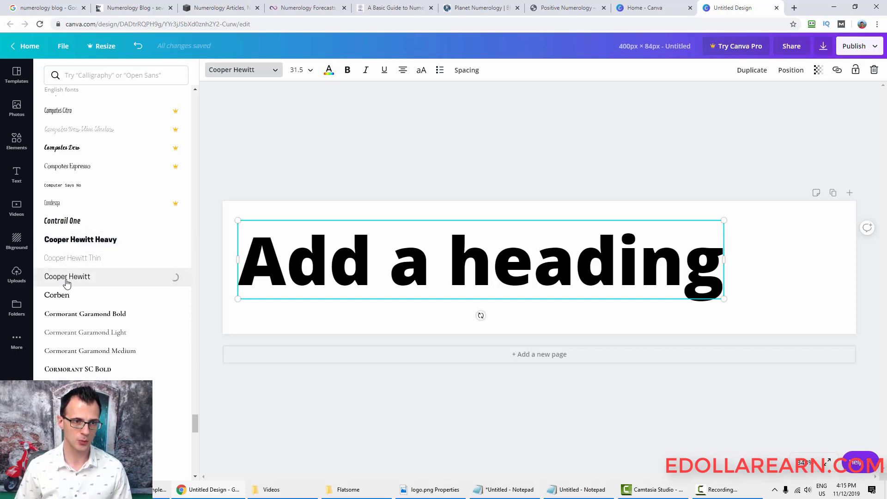
# - Replace the placeholder heading text with POSITIVE and move the text box farther left on the canvas
pyautogui.click(356, 259)
pyautogui.press('Home')
pyautogui.hotkey('ctrl', 'a')
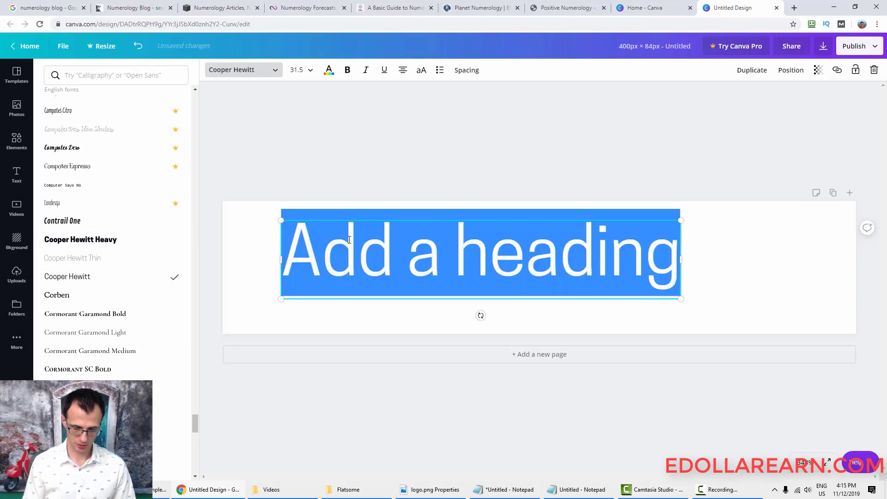
pyautogui.write('POSITIVE')
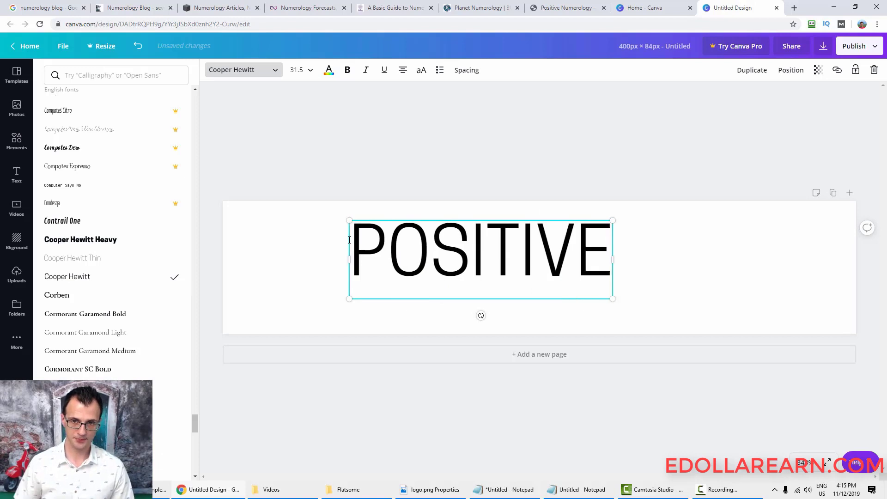
pyautogui.moveTo(556, 220); pyautogui.dragTo(464, 221)
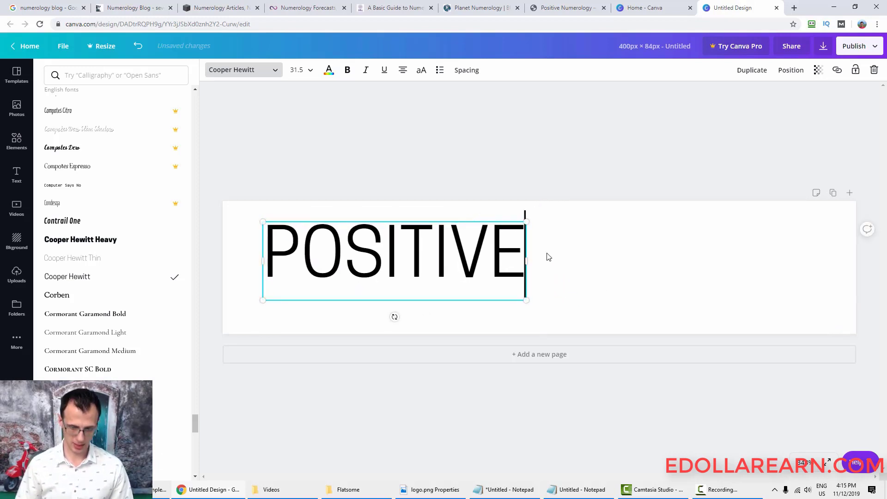
# - Append NUMEROLOGY directly after POSITIVE and widen the text box to about 436 so the name fits on one line
pyautogui.write('NUME')
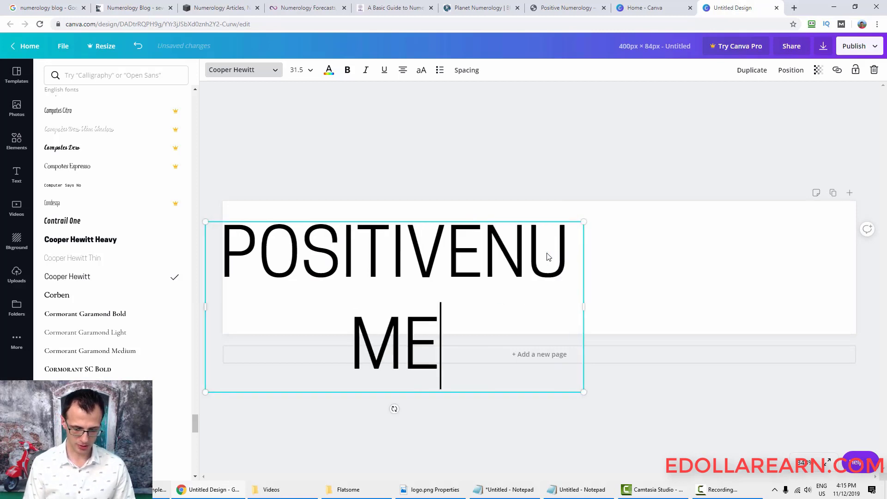
pyautogui.write('ROLOGY')
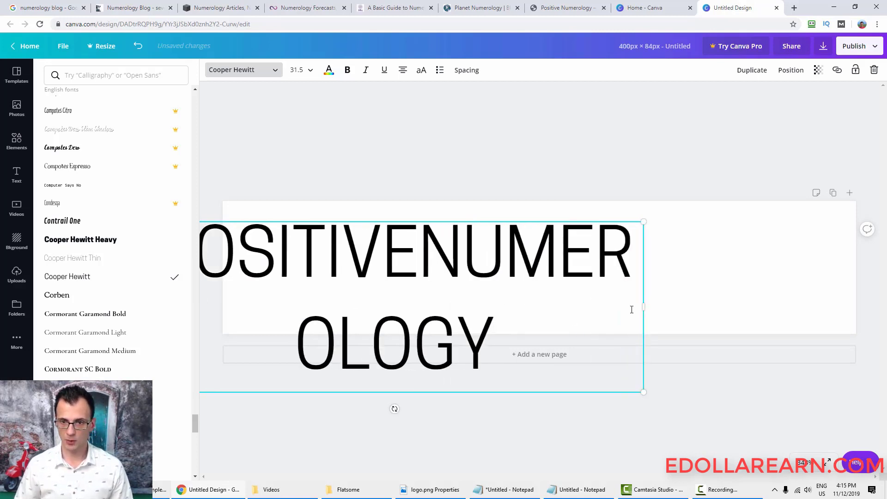
pyautogui.moveTo(644, 308); pyautogui.dragTo(816, 290)
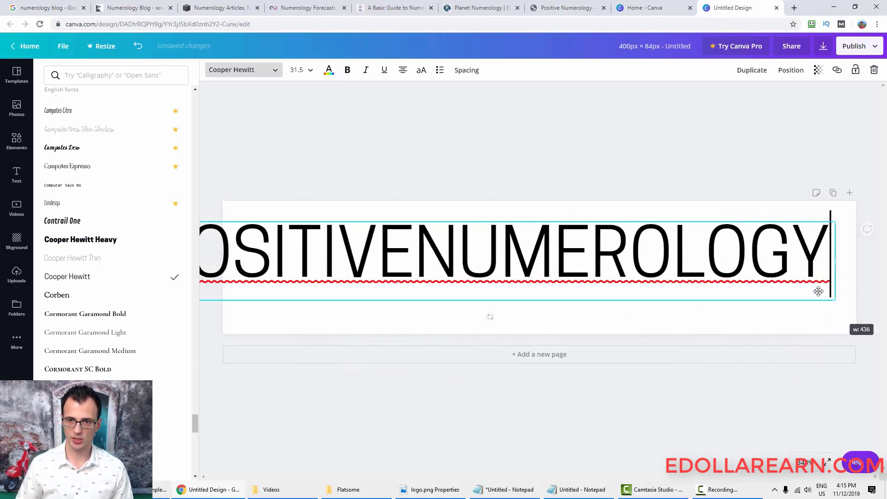
# - Try to apply Cooper Hewitt Heavy to only the NUMEROLOGY part of the heading
pyautogui.hotkey('shift', 'Left')
pyautogui.hotkey('shift', 'Left')
pyautogui.hotkey('shift', 'Left')
pyautogui.hotkey('shift', 'Left')
pyautogui.hotkey('shift', 'Left')
pyautogui.hotkey('shift', 'Left')
pyautogui.hotkey('shift', 'Left')
pyautogui.hotkey('shift', 'Left')
pyautogui.hotkey('shift', 'Left')
pyautogui.hotkey('shift', 'Left')
pyautogui.hotkey('shift', 'Left')
pyautogui.hotkey('shift', 'Left')
pyautogui.hotkey('shift', 'Right')
pyautogui.hotkey('shift', 'Right')
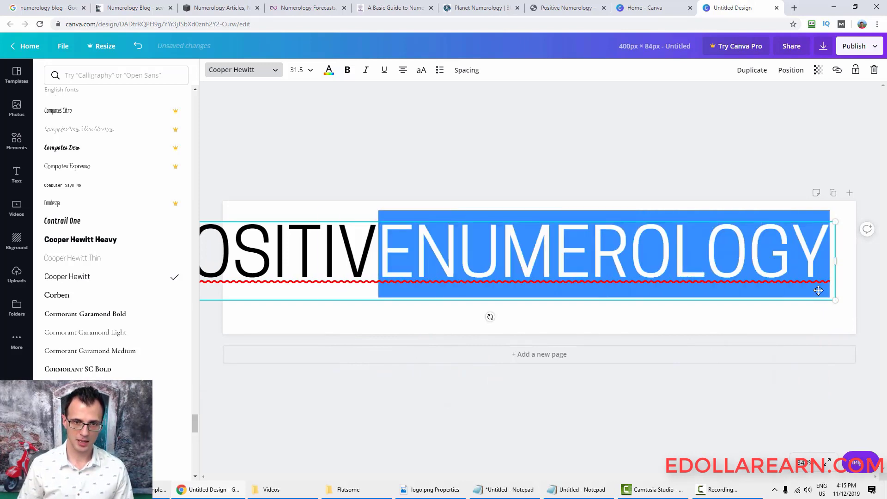
pyautogui.click(80, 240)
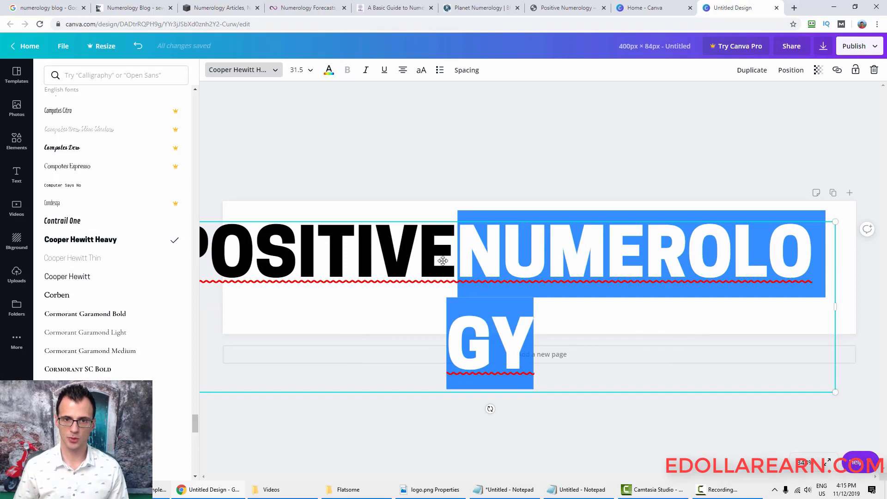
# - Reset the font of the entire POSITIVENUMEROLOGY heading to Cooper Hewitt
pyautogui.click(262, 275)
pyautogui.moveTo(459, 267); pyautogui.dragTo(517, 356)
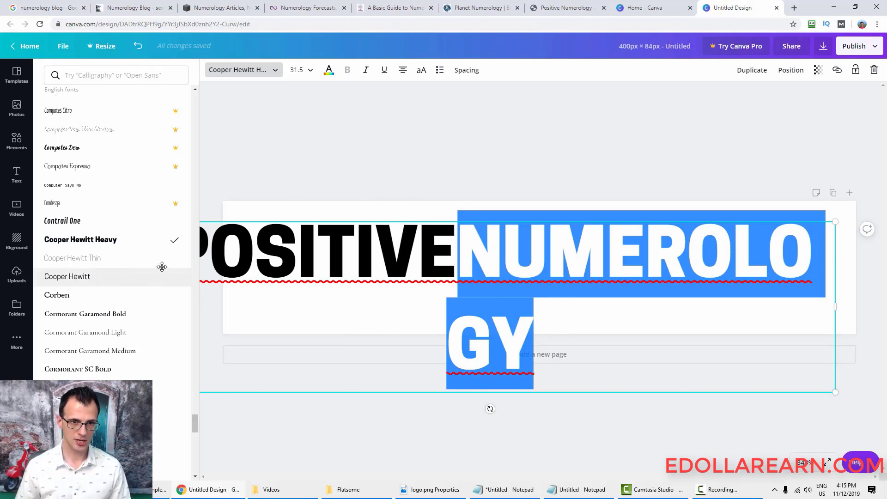
pyautogui.click(293, 269)
pyautogui.hotkey('ctrl', 'a')
pyautogui.click(83, 276)
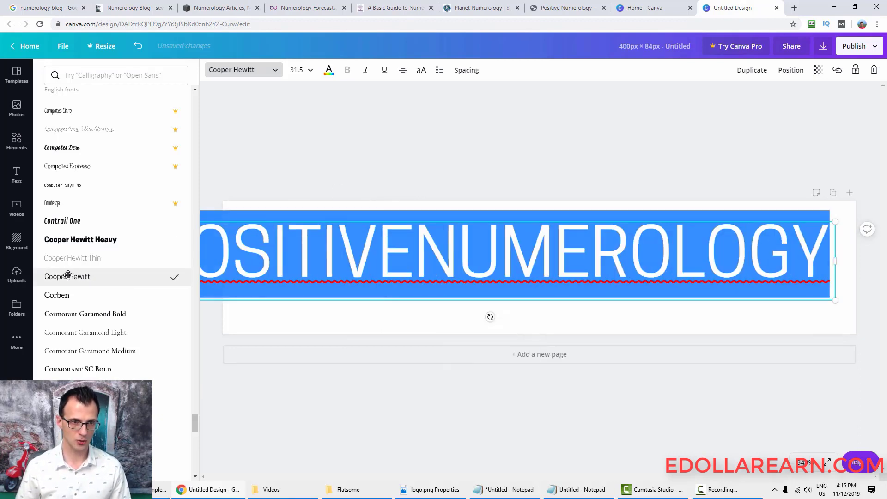
# - Remove NUMEROLOGY from the heading and put it in a separate text box to the right of POSITIVE
pyautogui.click(351, 255)
pyautogui.moveTo(425, 257); pyautogui.dragTo(585, 264)
pyautogui.press('BackSpace')
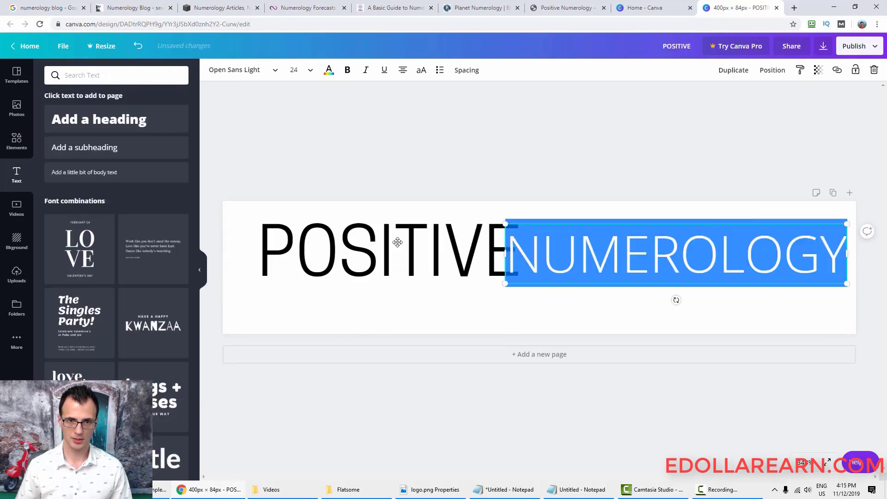
# - Check the font size of POSITIVE and set the NUMEROLOGY text to the same size, 31.5
pyautogui.click(377, 248)
pyautogui.click(365, 252)
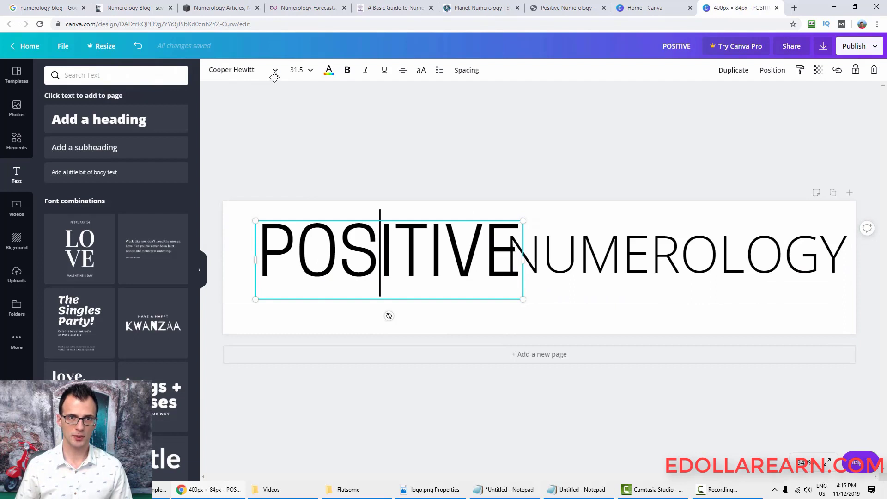
pyautogui.click(598, 242)
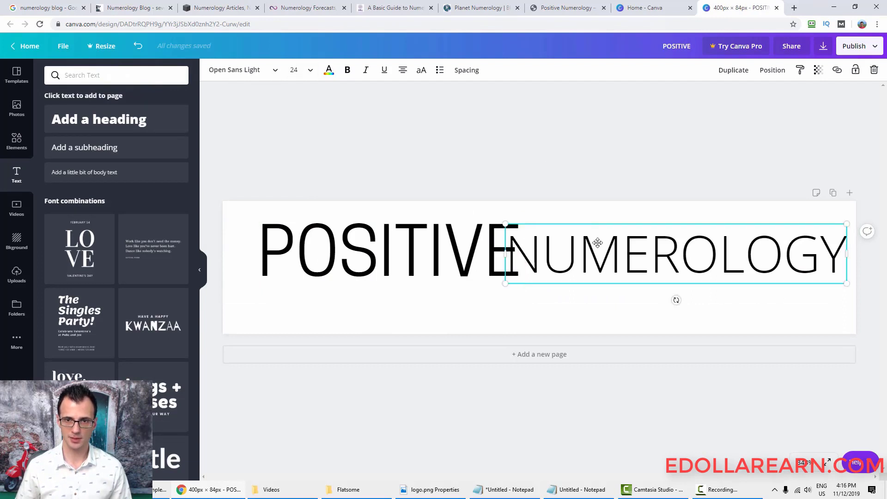
pyautogui.doubleClick(568, 243)
pyautogui.click(297, 70)
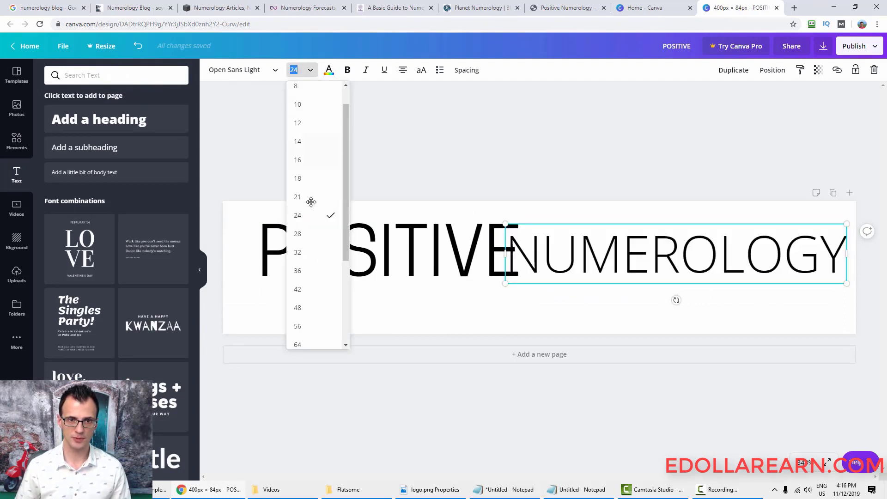
pyautogui.click(306, 247)
pyautogui.click(298, 70)
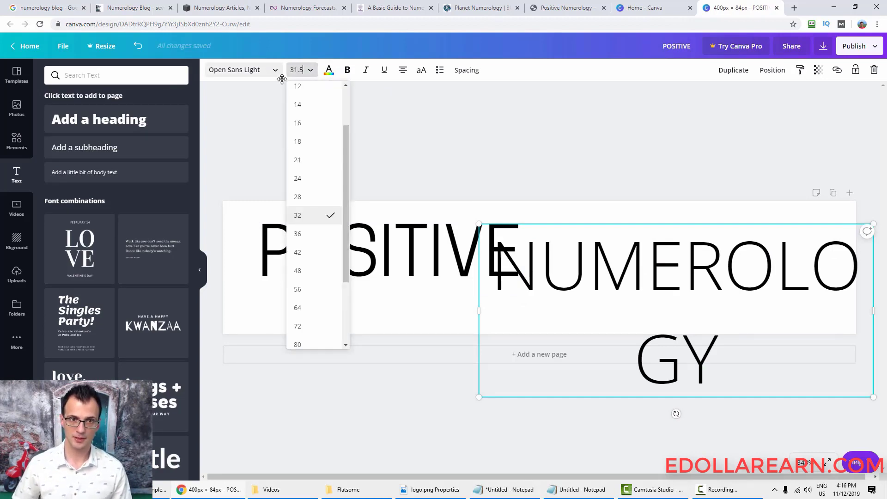
pyautogui.write('31.5')
pyautogui.press('Return')
# - Search the fonts for "cooper" and set the whole NUMEROLOGY text in Cooper Hewitt Heavy
pyautogui.click(581, 262)
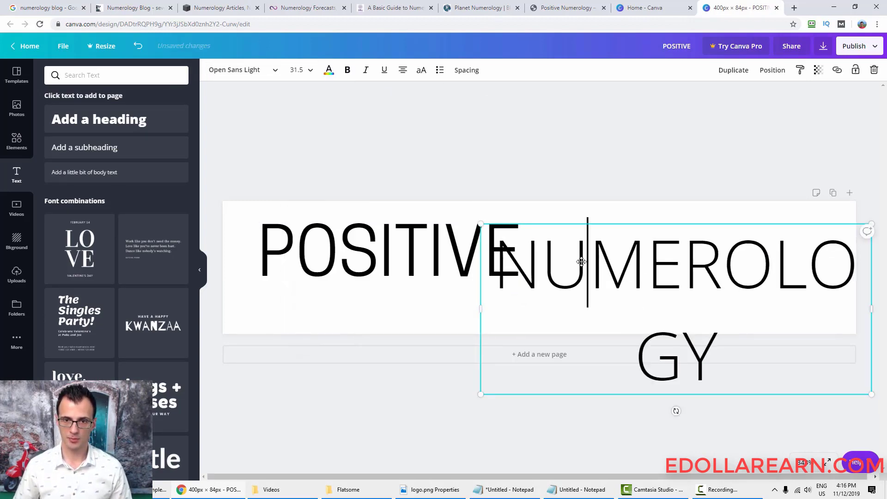
pyautogui.hotkey('ctrl', 'a')
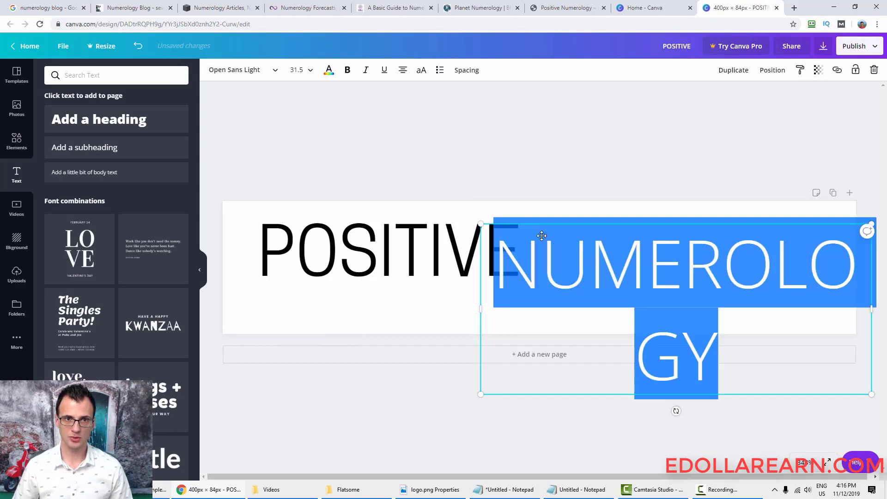
pyautogui.click(237, 74)
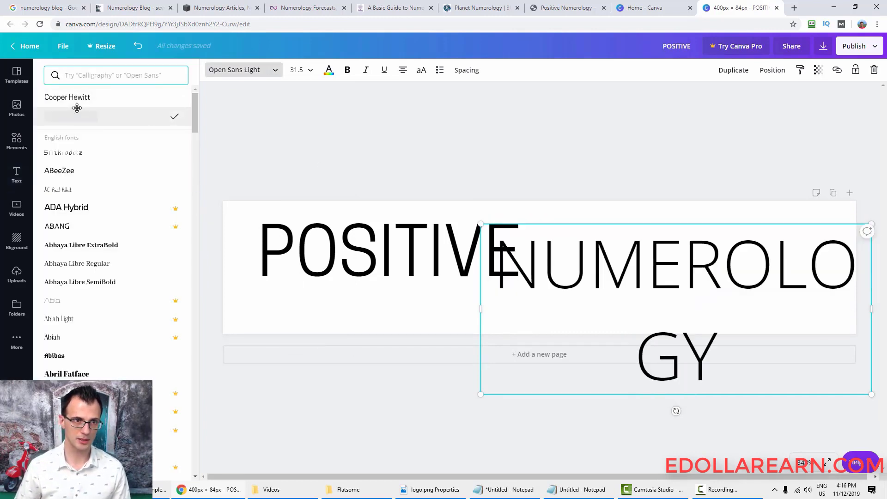
pyautogui.write('cooper')
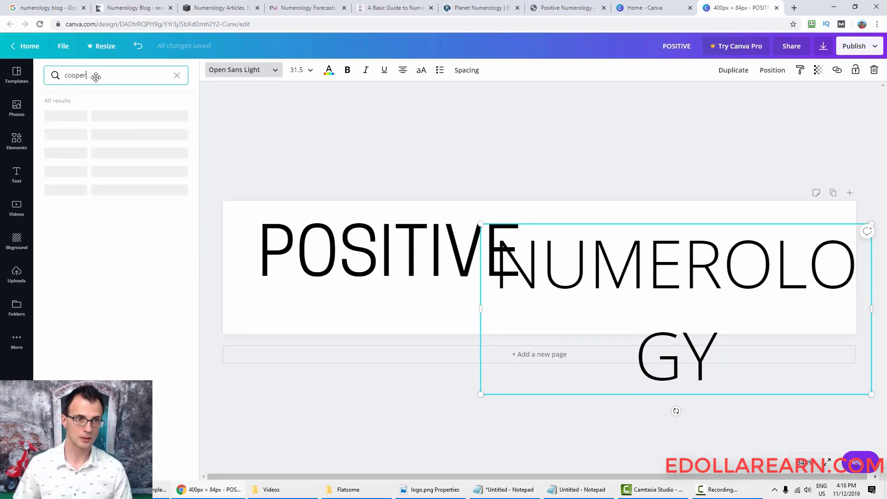
pyautogui.click(81, 134)
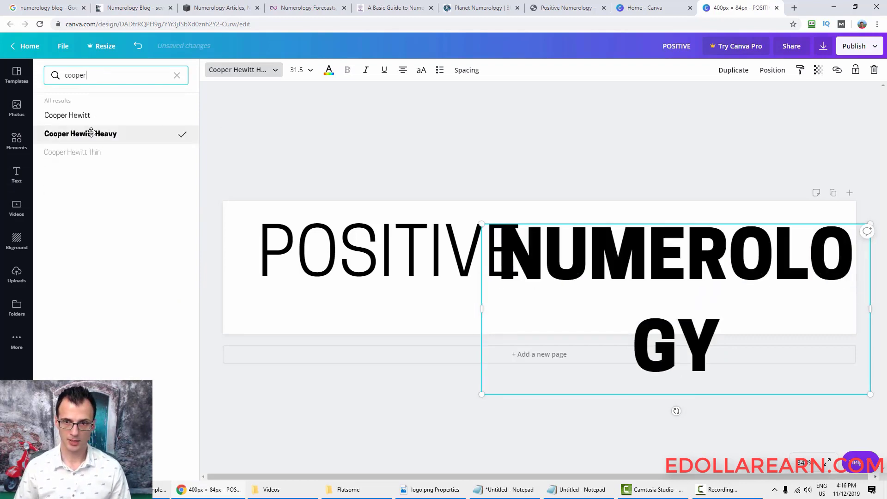
# - Line up POSITIVE with the top of NUMEROLOGY and set the POSITIVE text to font size 28
pyautogui.click(367, 259)
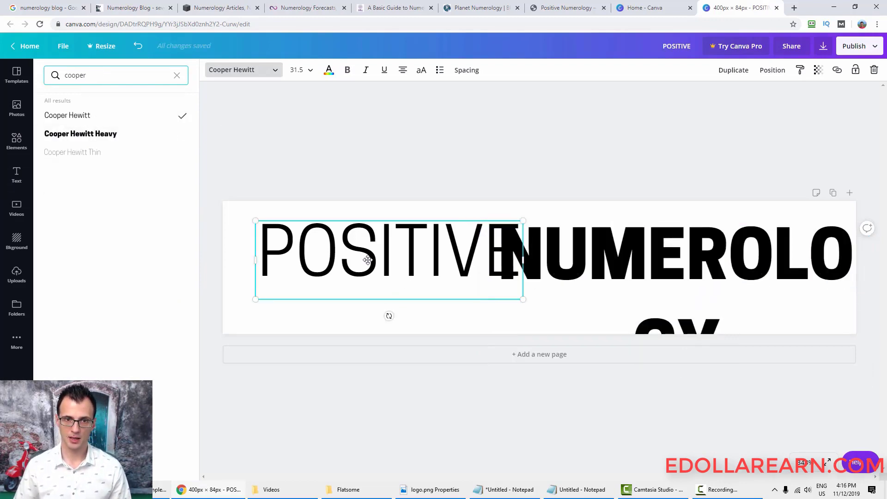
pyautogui.moveTo(374, 254); pyautogui.dragTo(365, 258)
pyautogui.click(584, 256)
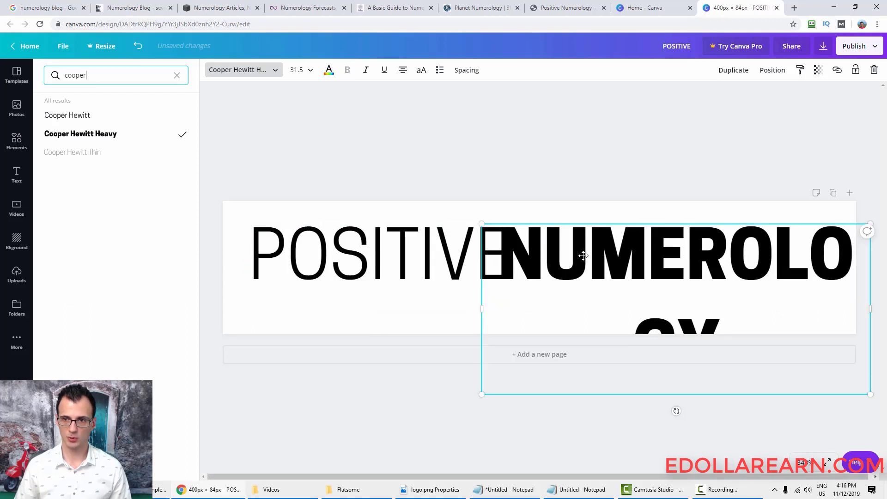
pyautogui.click(361, 250)
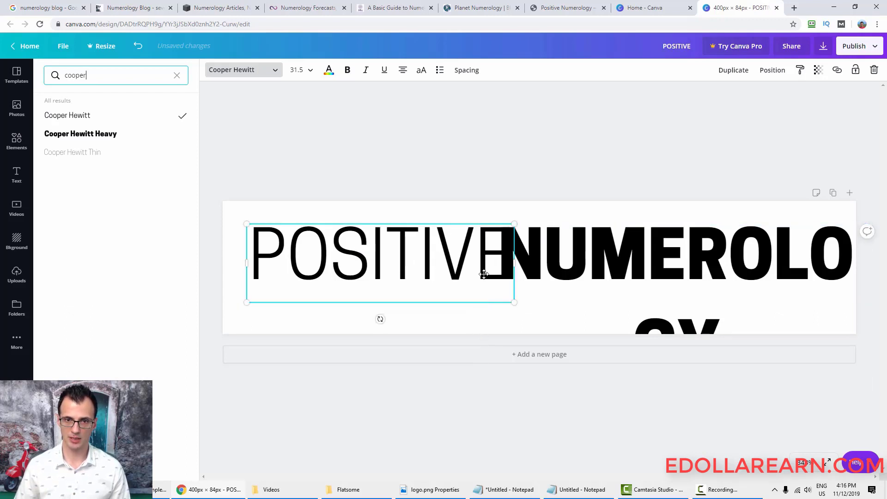
pyautogui.click(386, 244)
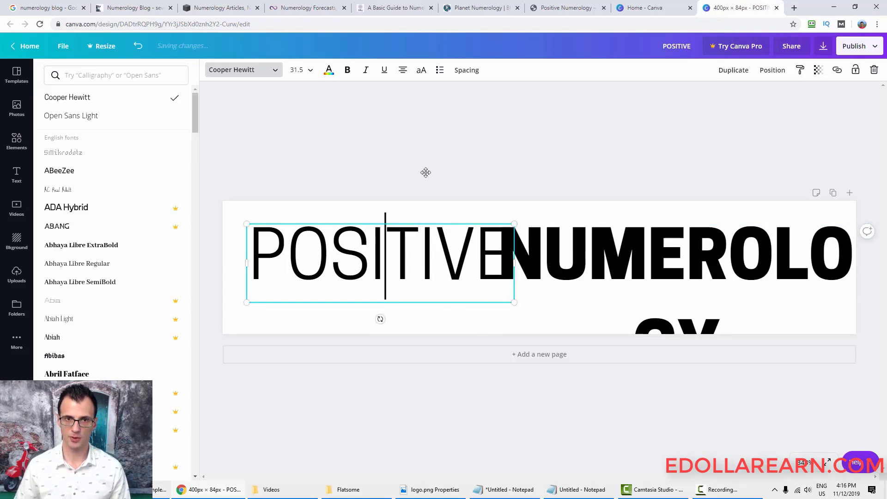
pyautogui.write('a')
pyautogui.click(296, 70)
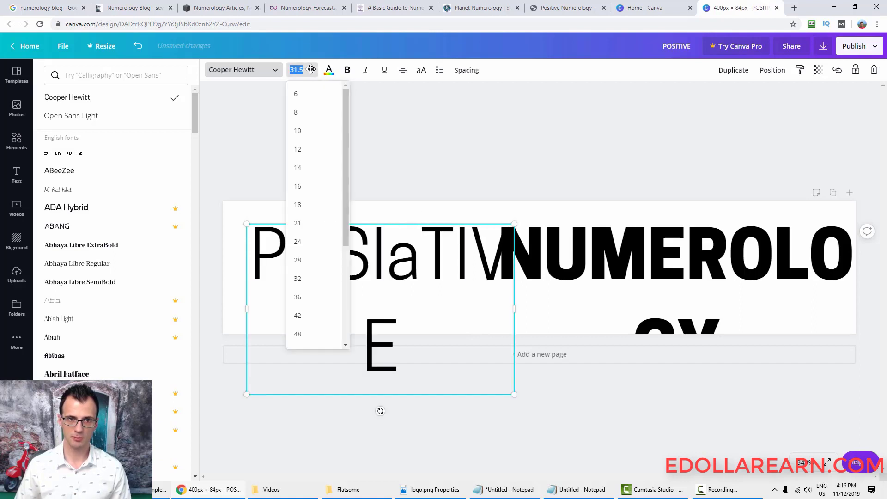
pyautogui.click(303, 241)
# - Set the whole NUMEROLOGY text to font size 28
pyautogui.click(535, 245)
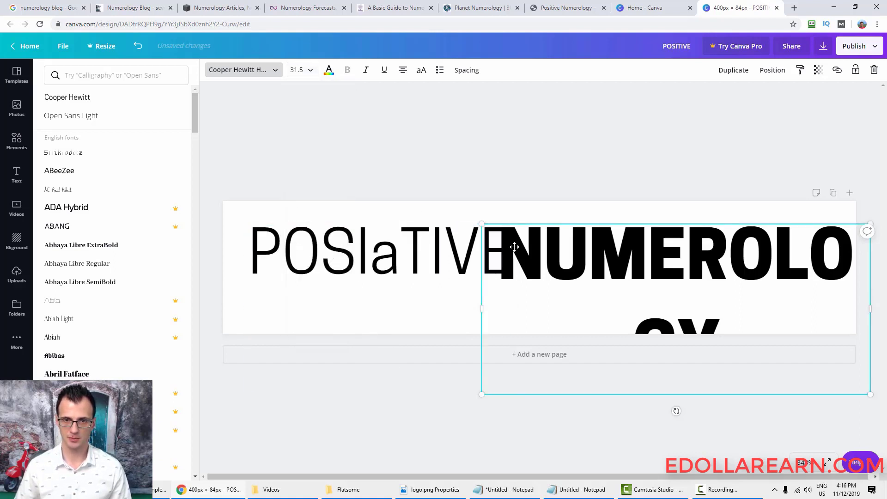
pyautogui.click(551, 257)
pyautogui.hotkey('ctrl', 'a')
pyautogui.click(298, 70)
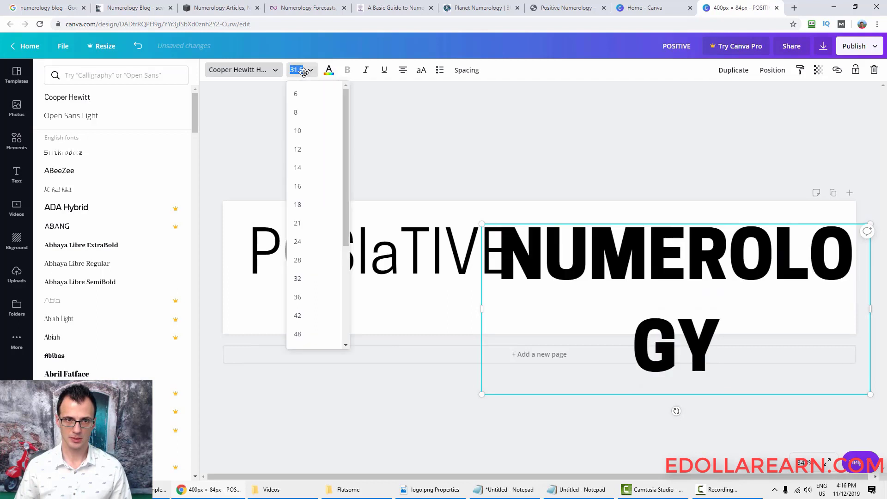
pyautogui.click(301, 259)
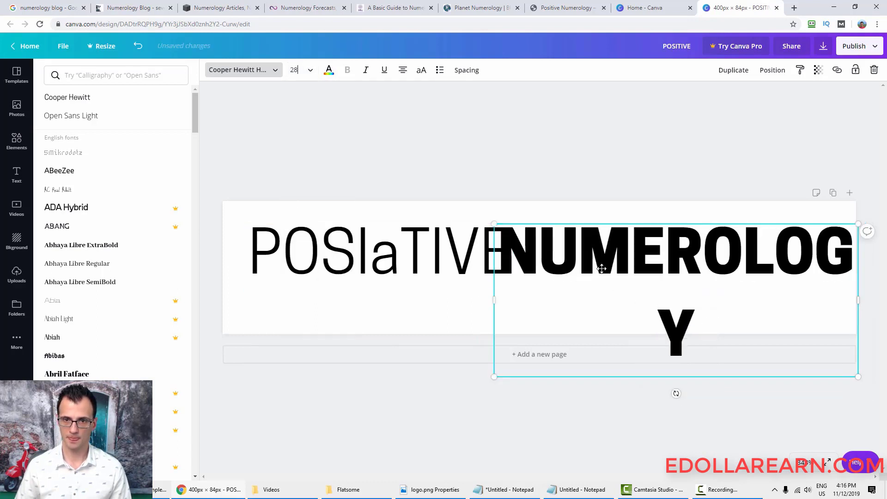
# - Reduce the font size of the whole POSITIVE text to 24
pyautogui.click(396, 251)
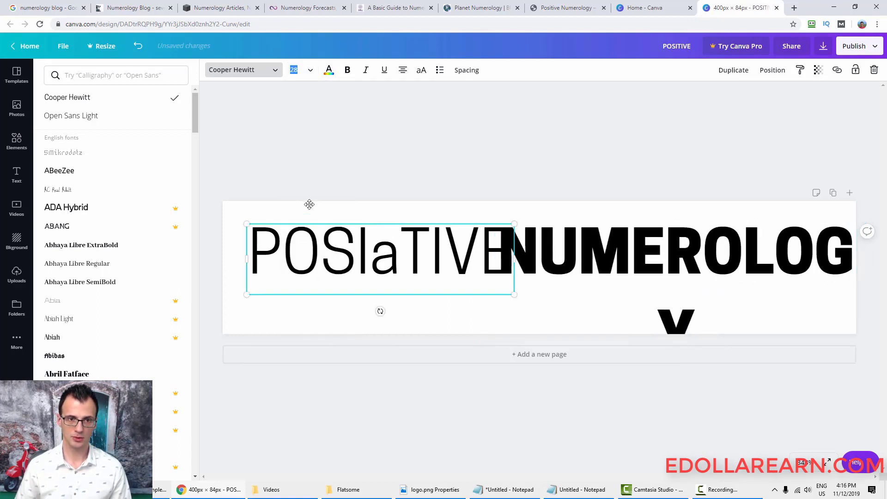
pyautogui.click(302, 249)
pyautogui.hotkey('ctrl', 'a')
pyautogui.click(305, 70)
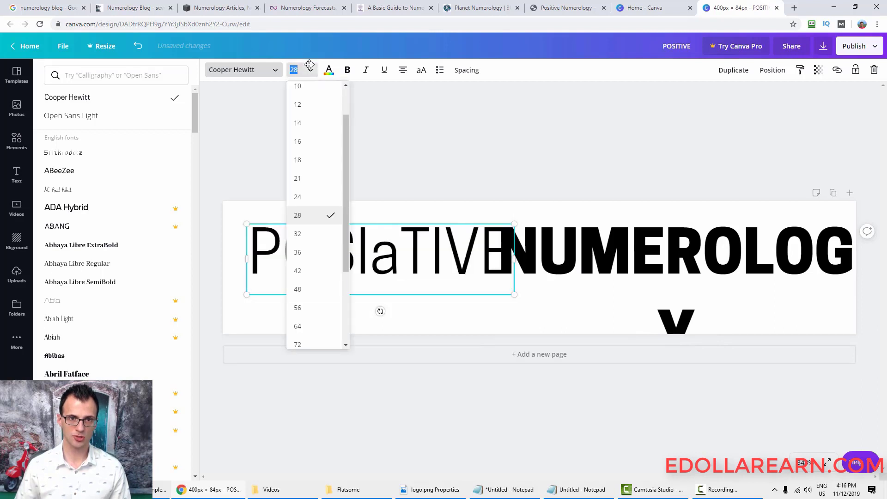
pyautogui.click(305, 189)
pyautogui.click(327, 289)
# - Set the NUMEROLOGY text to font size 24 and widen its text box so the word fits on one line
pyautogui.click(545, 252)
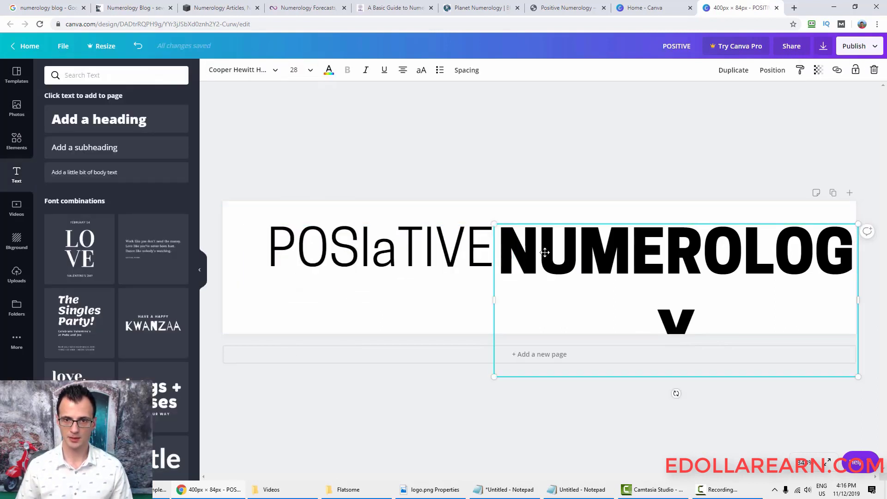
pyautogui.click(545, 252)
pyautogui.hotkey('ctrl', 'a')
pyautogui.click(310, 70)
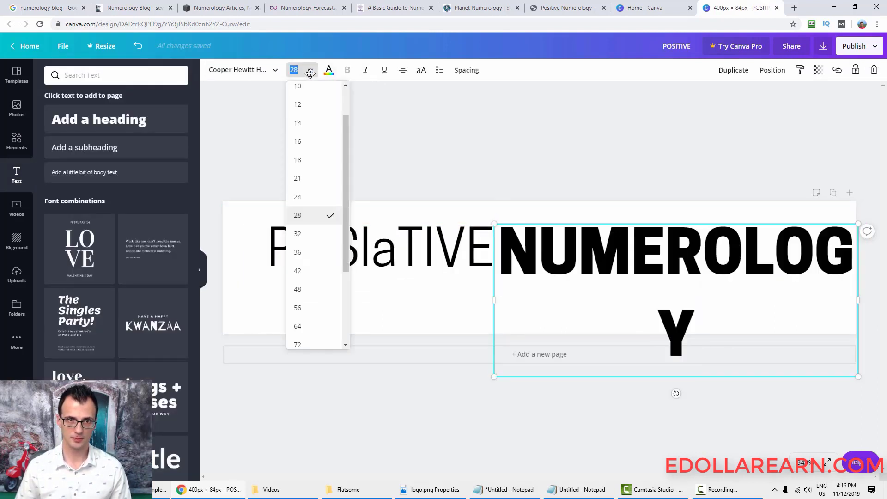
pyautogui.click(323, 197)
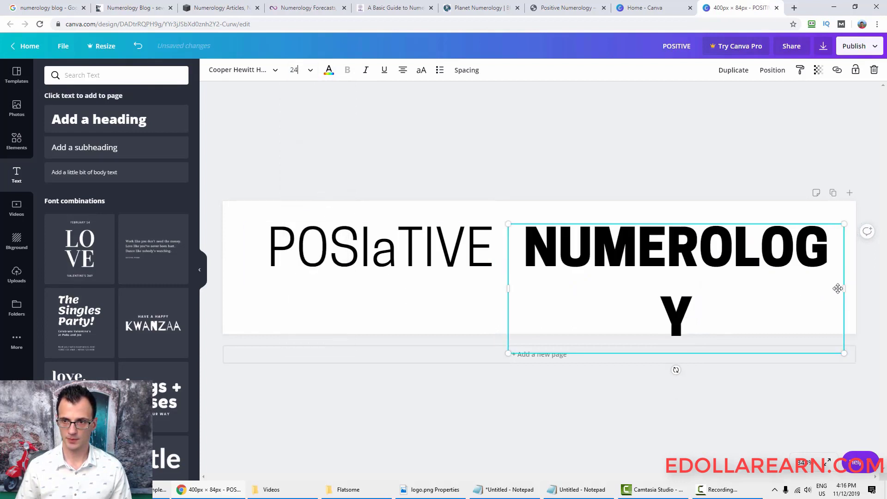
pyautogui.moveTo(845, 291); pyautogui.dragTo(855, 290)
# - Remove the stray "a" from POSITIVE and narrow its text box to fit the word, about 129 px wide
pyautogui.click(380, 220)
pyautogui.click(381, 234)
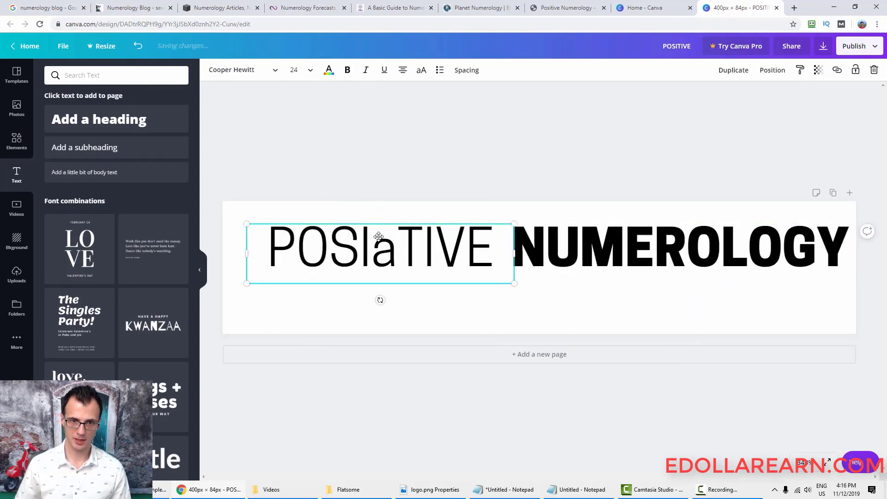
pyautogui.click(366, 243)
pyautogui.press('Delete')
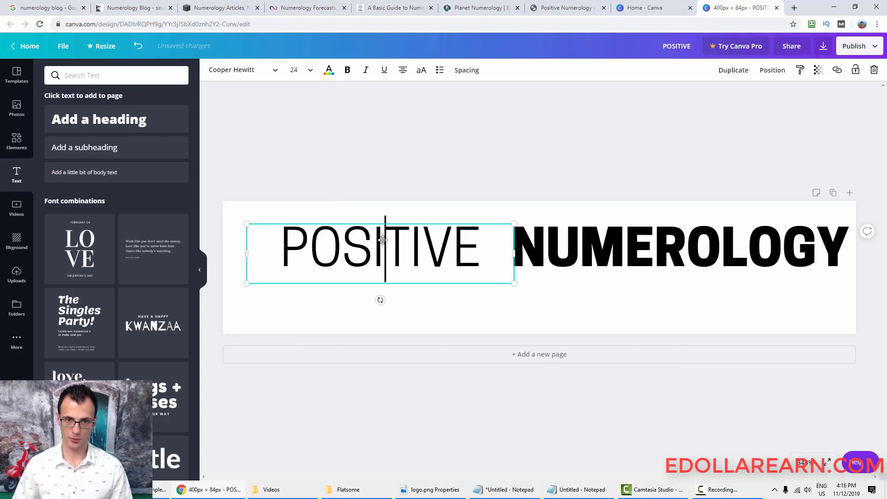
pyautogui.moveTo(514, 253); pyautogui.dragTo(452, 258)
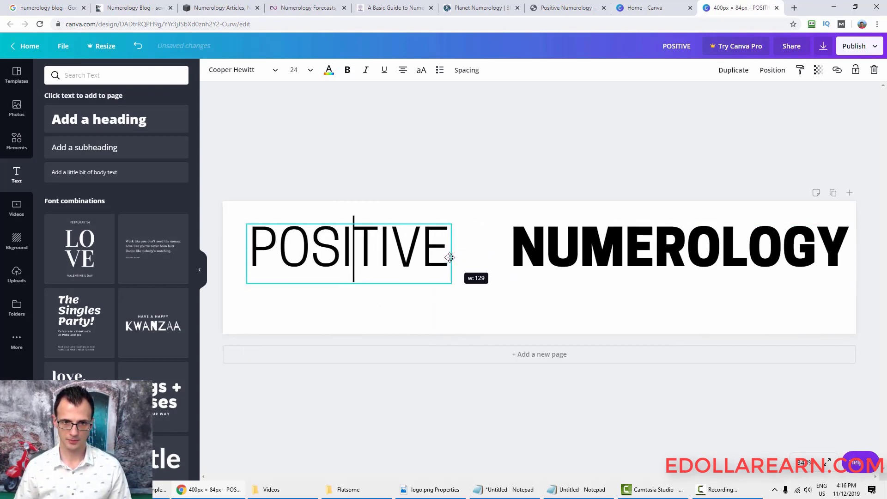
# - Place POSITIVE and NUMEROLOGY directly next to each other on the same line, centred horizontally on the canvas
pyautogui.click(447, 167)
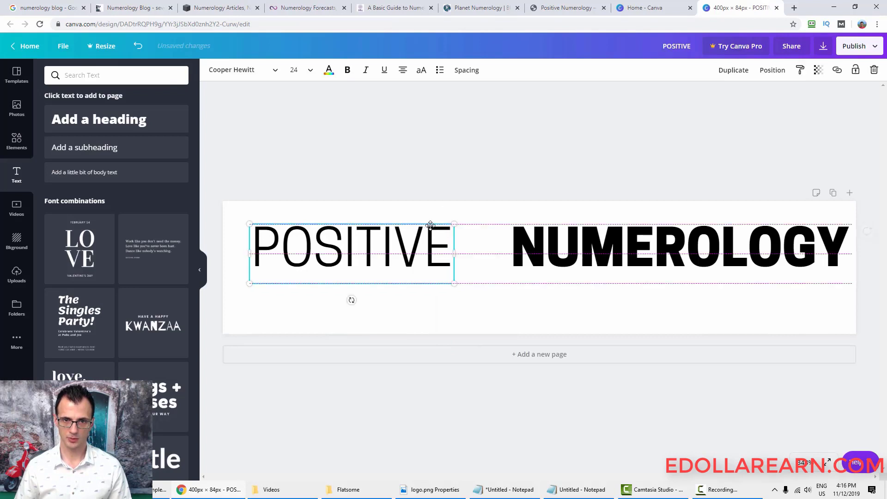
pyautogui.moveTo(413, 227); pyautogui.dragTo(445, 238)
pyautogui.moveTo(535, 239); pyautogui.dragTo(510, 253)
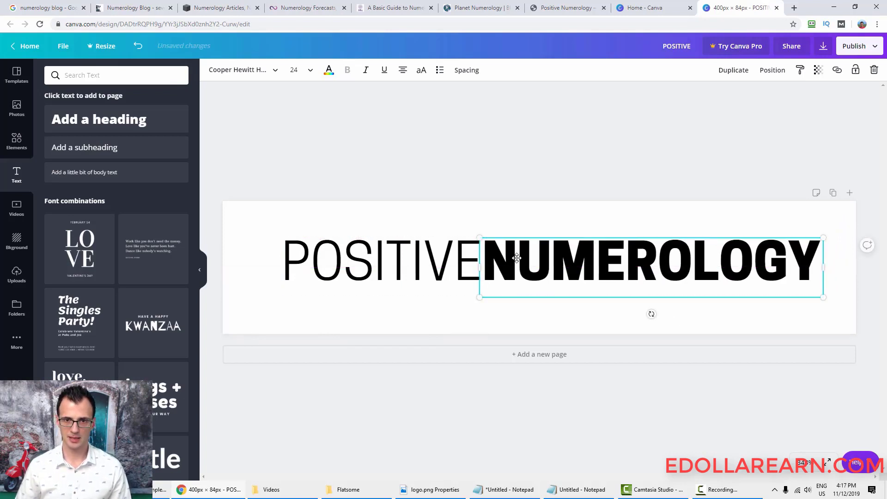
pyautogui.click(218, 265)
pyautogui.moveTo(460, 266)
pyautogui.mouseDown()
pyautogui.moveTo(442, 265)
pyautogui.moveTo(450, 265)
pyautogui.mouseUp()
pyautogui.moveTo(560, 254); pyautogui.dragTo(551, 254)
pyautogui.click(446, 184)
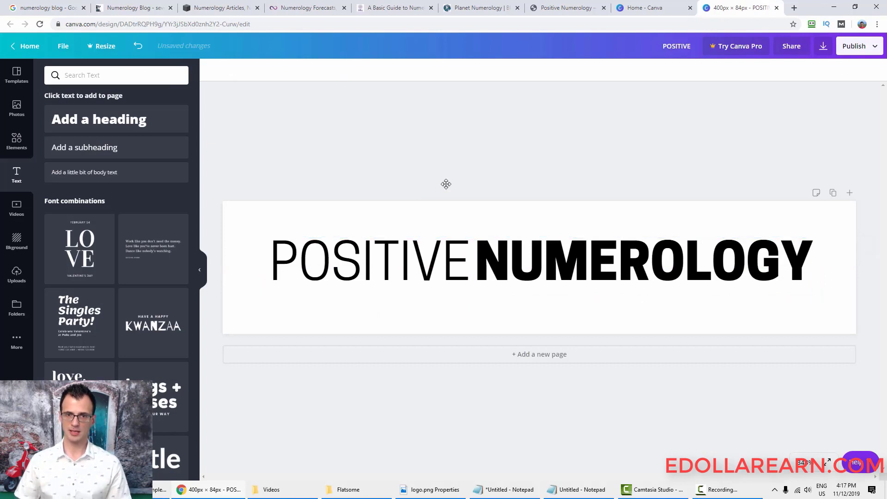
# - Change the text colour of the whole word POSITIVE to the default dark grey
pyautogui.click(417, 263)
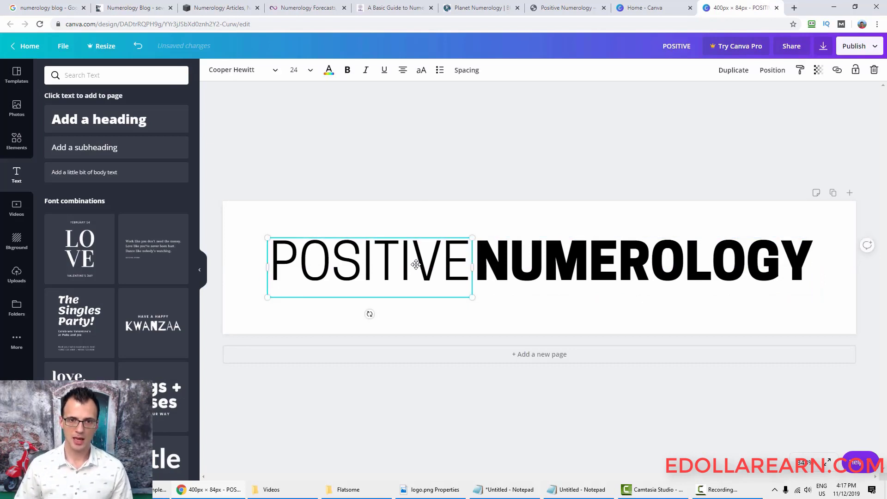
pyautogui.click(416, 264)
pyautogui.doubleClick(412, 263)
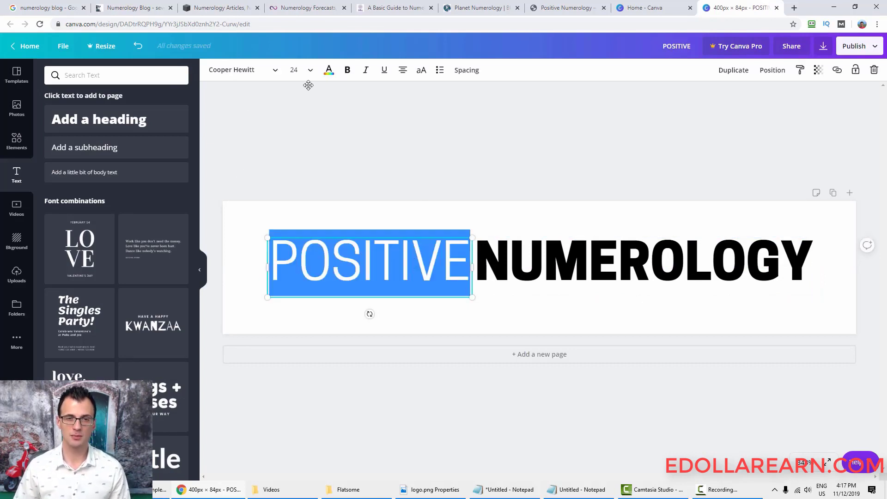
pyautogui.click(276, 73)
pyautogui.click(276, 72)
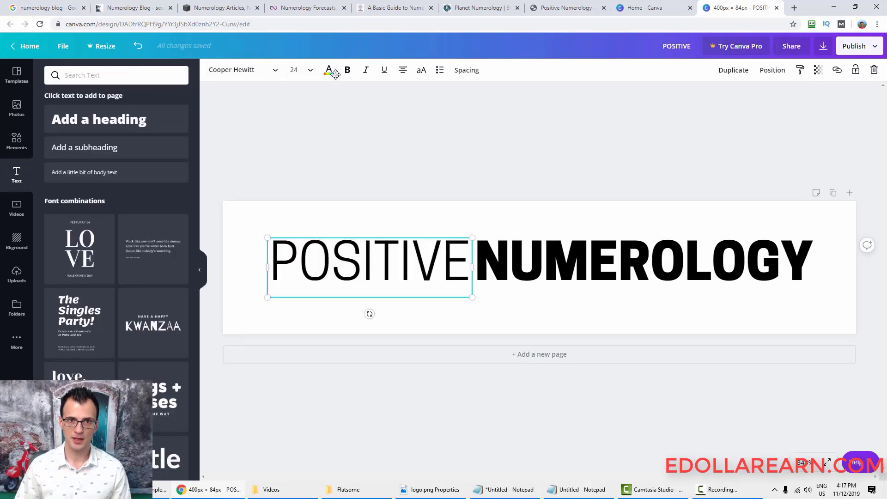
pyautogui.click(329, 70)
pyautogui.click(371, 283)
pyautogui.doubleClick(372, 277)
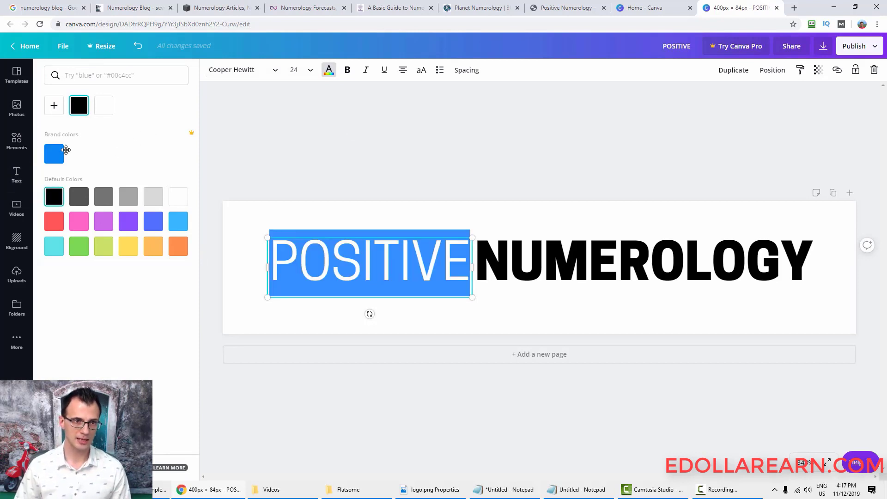
pyautogui.click(74, 196)
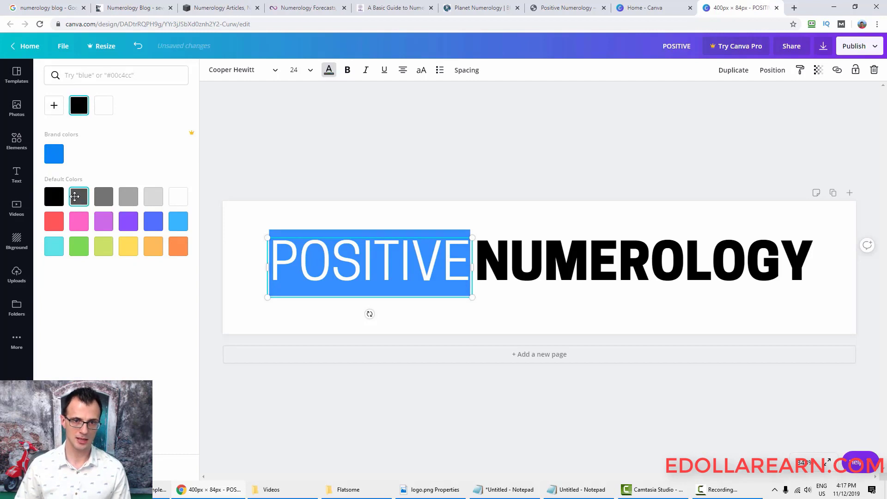
# - Change the text colour of the whole word NUMEROLOGY to the same dark grey as POSITIVE
pyautogui.click(514, 232)
pyautogui.click(519, 255)
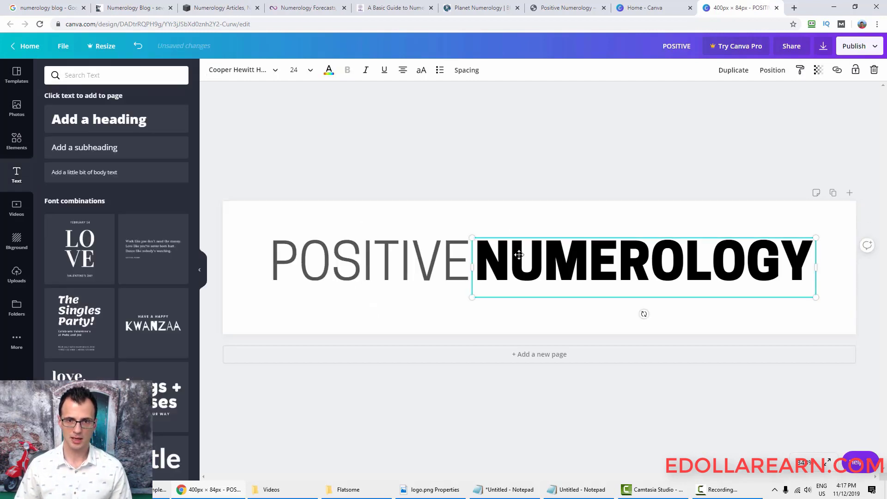
pyautogui.doubleClick(511, 262)
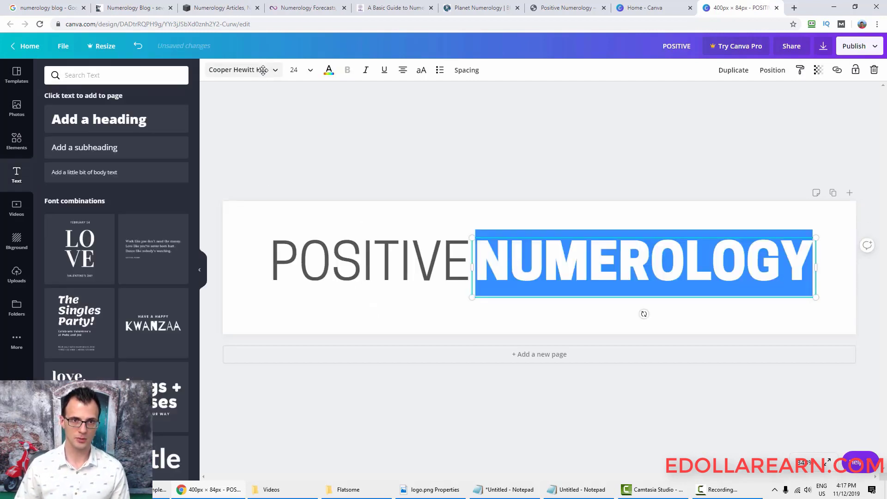
pyautogui.click(328, 69)
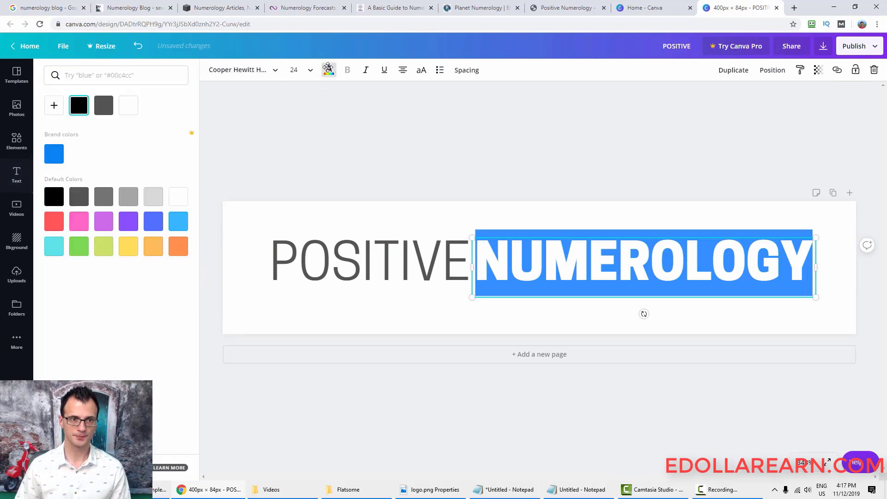
pyautogui.click(79, 196)
pyautogui.click(593, 241)
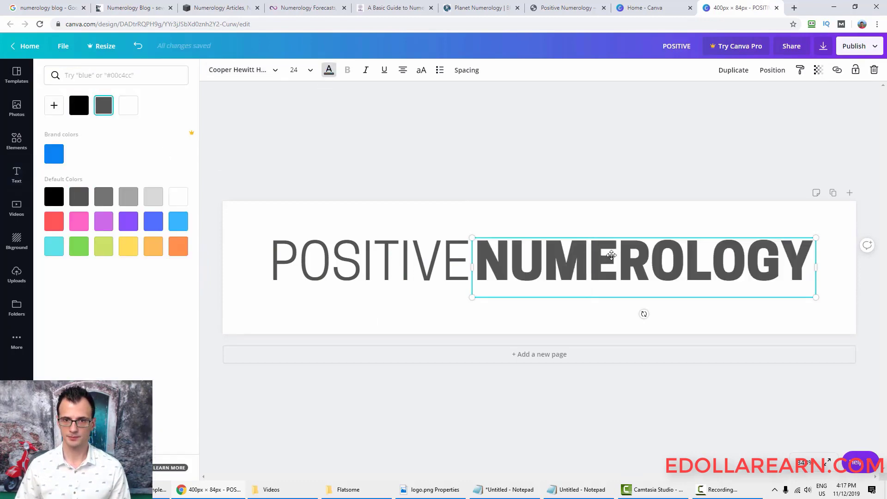
pyautogui.click(214, 293)
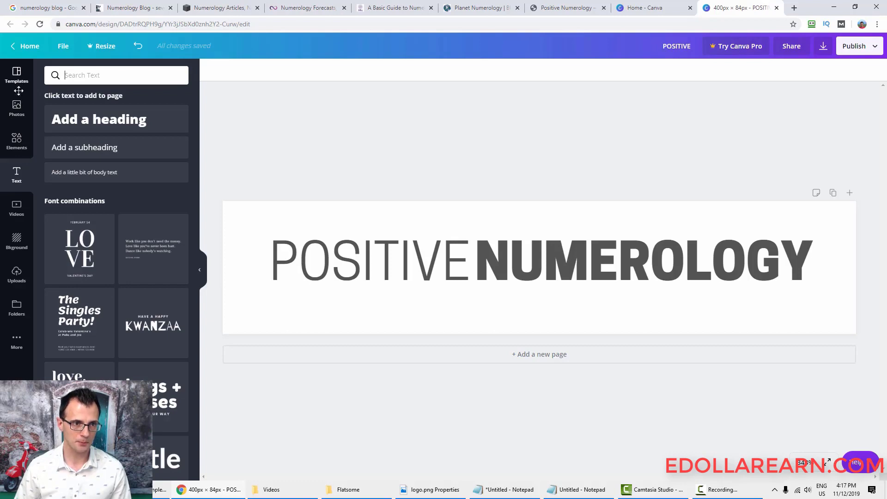
# - Search the elements library for "plus" and look through the icons for one that suits the logo
pyautogui.click(17, 140)
pyautogui.click(95, 74)
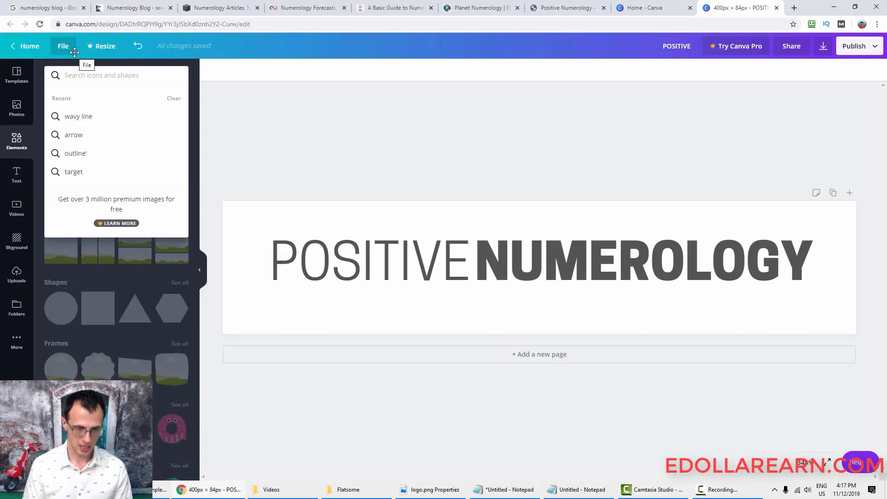
pyautogui.write('plus')
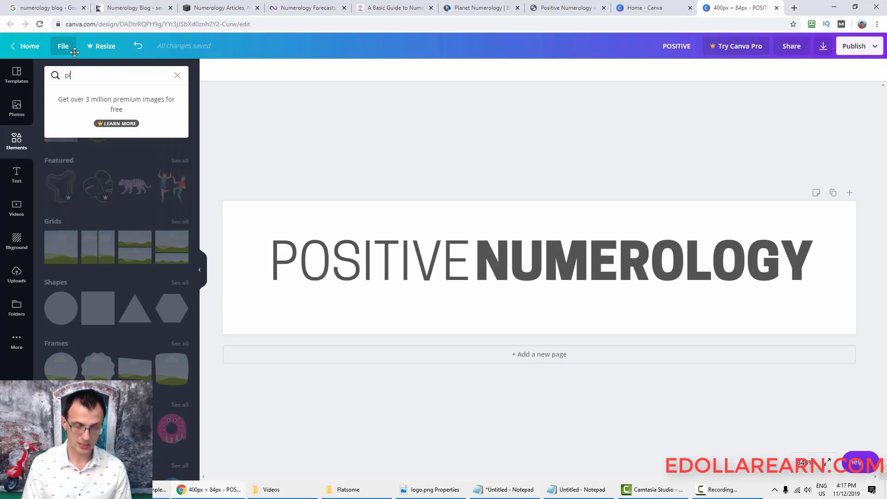
pyautogui.press('Return')
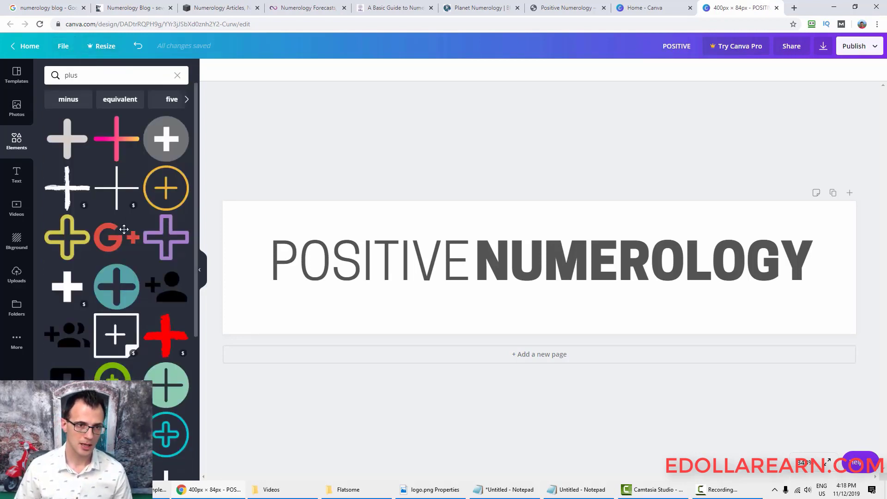
pyautogui.scroll(-3, 102, 244)
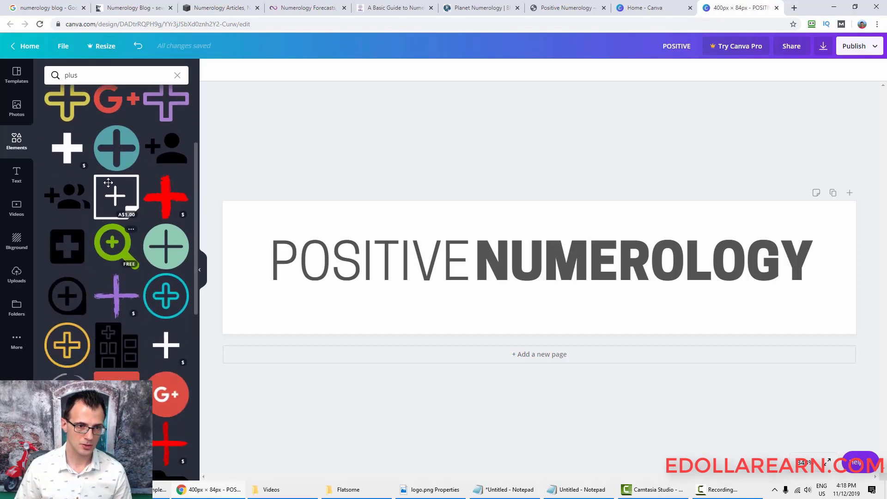
pyautogui.scroll(-3, 107, 277)
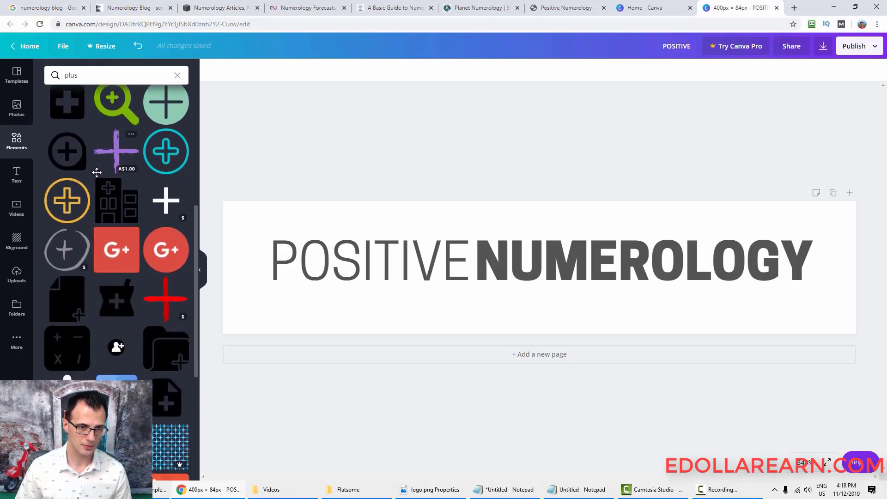
pyautogui.scroll(6, 115, 349)
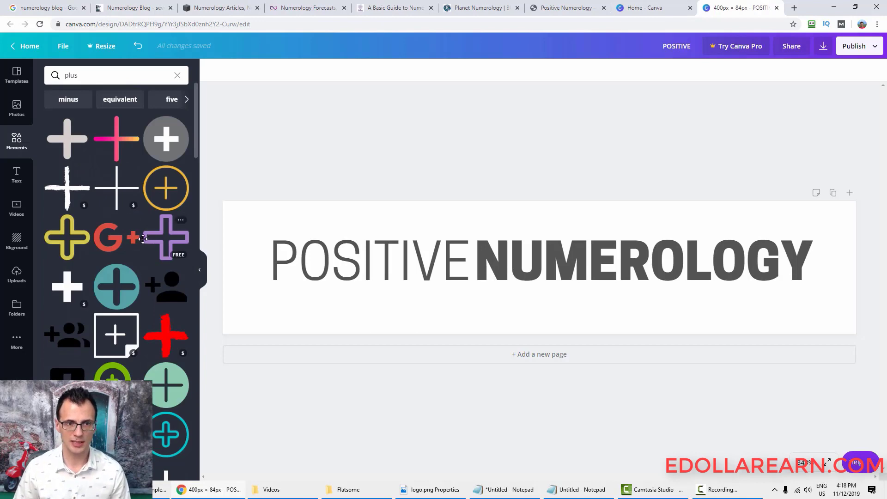
pyautogui.scroll(-7, 120, 233)
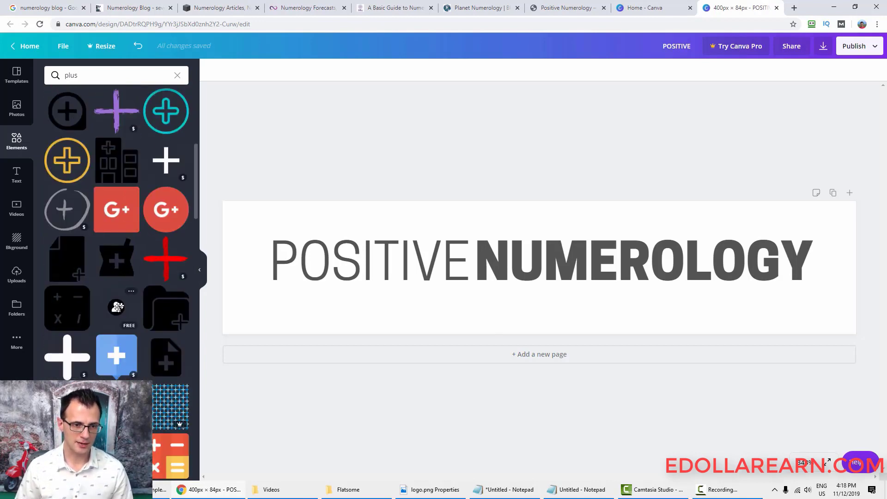
pyautogui.scroll(-3, 118, 308)
pyautogui.scroll(7, 139, 308)
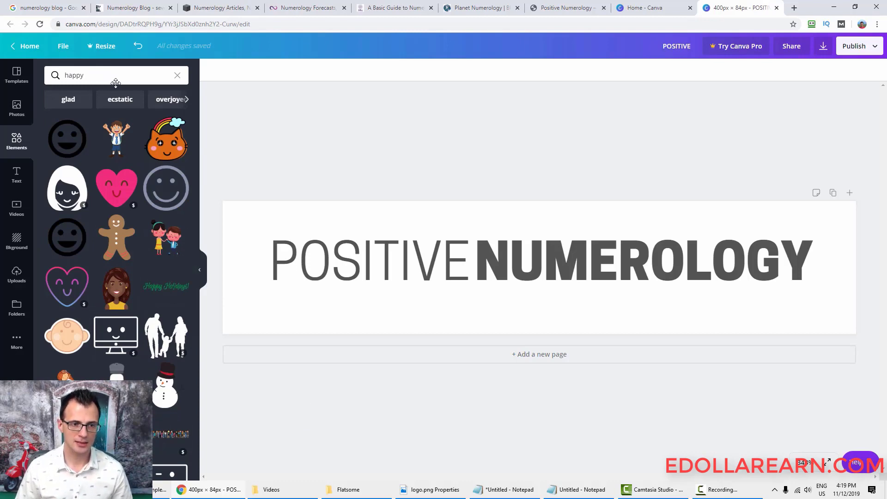
# - Add the solid smiley face with the open grin from the "happy" results and colour it the same dark grey as the text
pyautogui.click(61, 139)
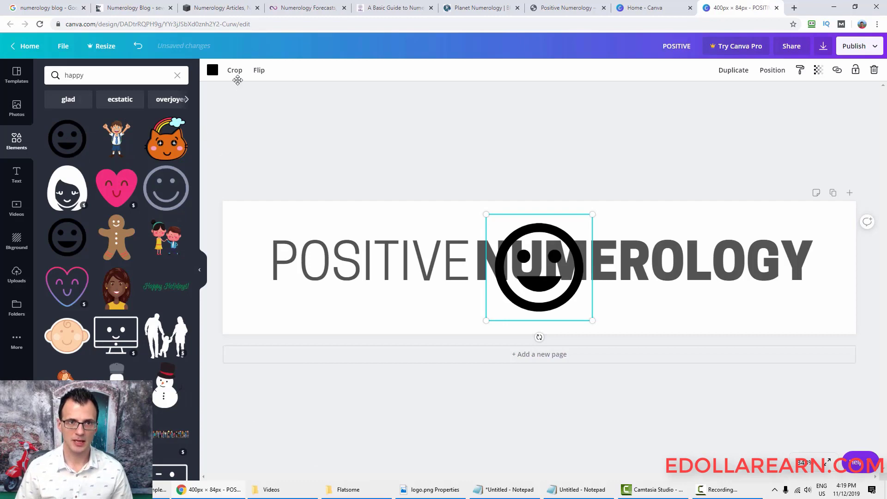
pyautogui.click(212, 70)
pyautogui.click(104, 107)
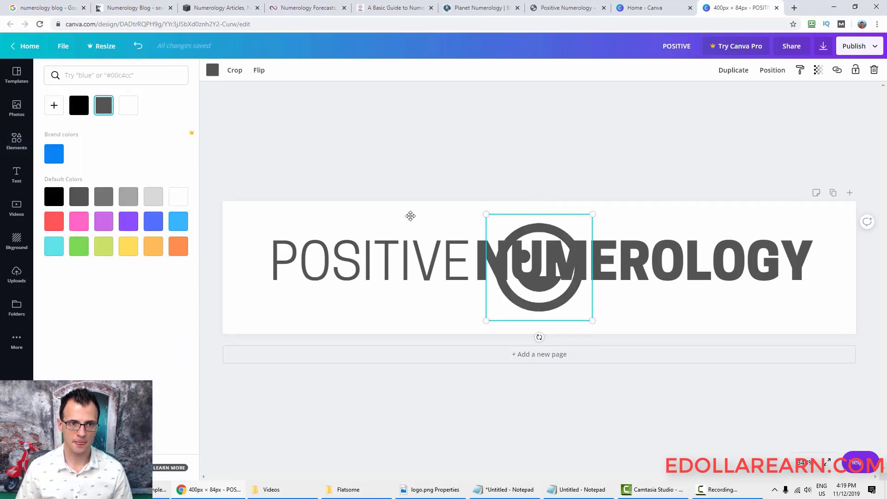
# - Move the smiley to the canvas's left edge and shift NUMEROLOGY and POSITIVE to the right to make room for it
pyautogui.moveTo(543, 214); pyautogui.dragTo(282, 214)
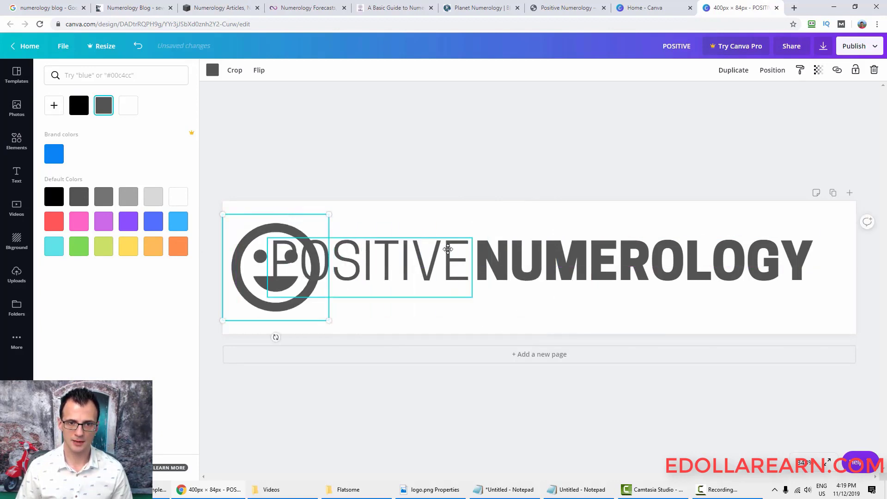
pyautogui.click(351, 254)
pyautogui.click(520, 254)
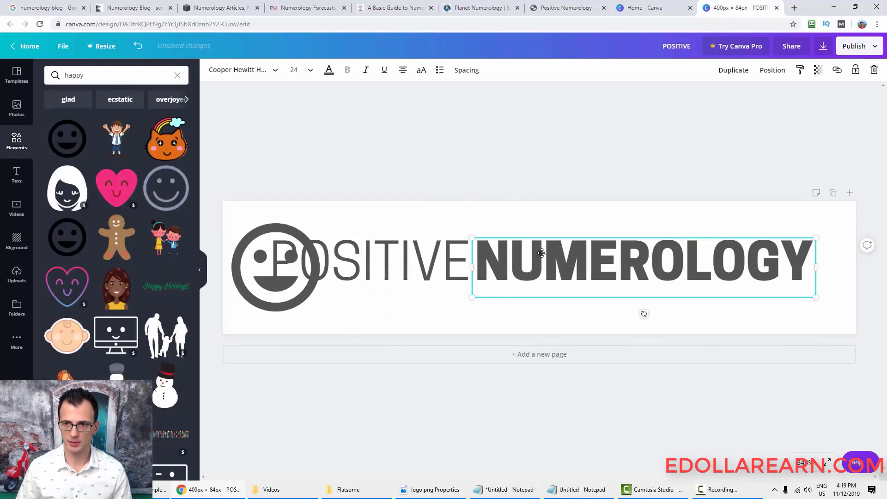
pyautogui.moveTo(542, 253); pyautogui.dragTo(578, 253)
pyautogui.moveTo(386, 262); pyautogui.dragTo(437, 262)
# - Shrink the smiley to fit in the space before POSITIVE and nudge NUMEROLOGY slightly right, keeping both words on one line
pyautogui.click(245, 270)
pyautogui.moveTo(326, 318); pyautogui.dragTo(311, 306)
pyautogui.moveTo(281, 266); pyautogui.dragTo(282, 272)
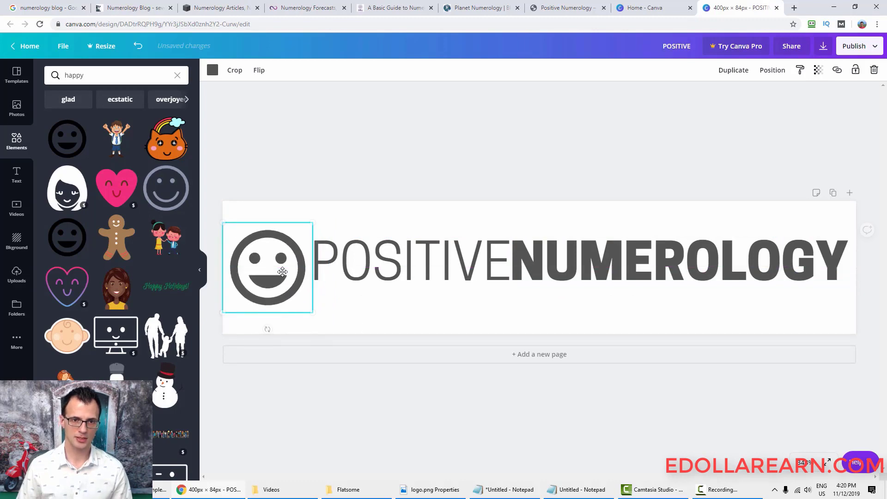
pyautogui.moveTo(382, 260); pyautogui.dragTo(382, 262)
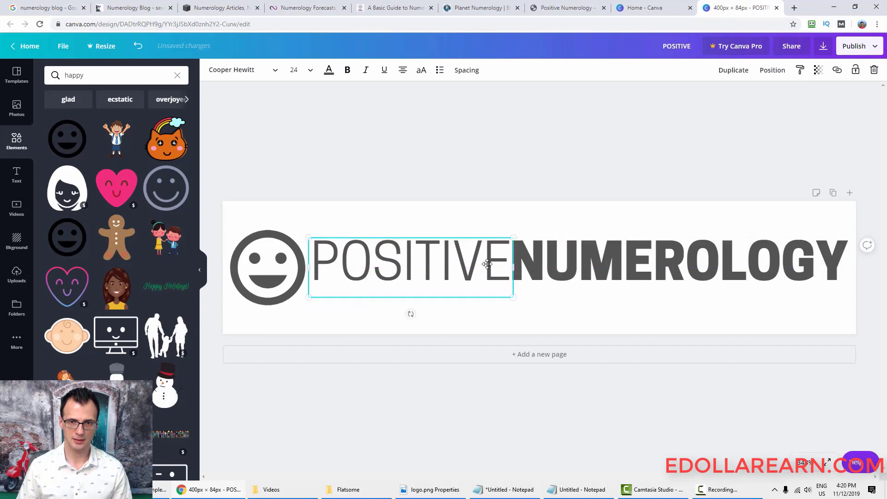
pyautogui.click(571, 264)
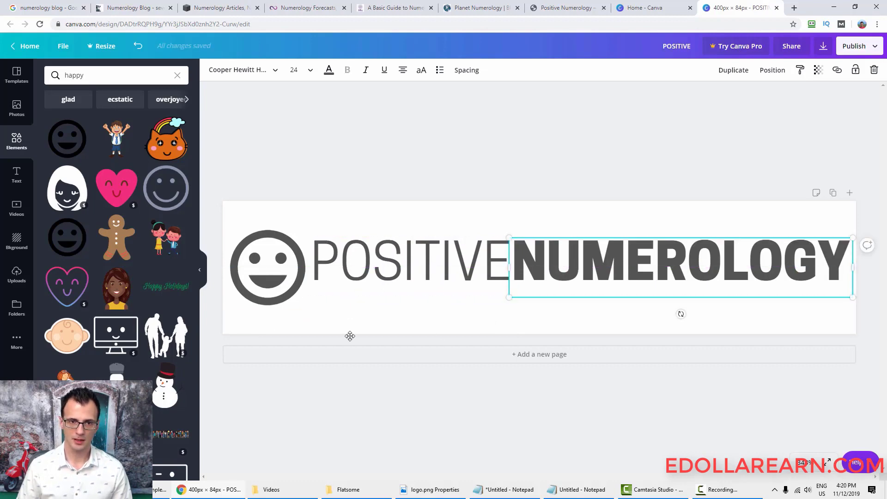
pyautogui.click(285, 382)
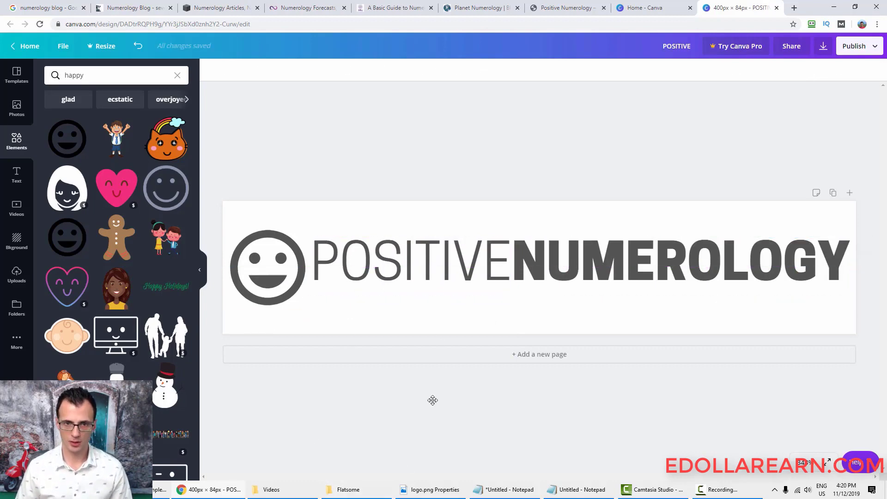
# - Raise the smiley along the canvas's left edge so it is vertically centred on the lettering
pyautogui.moveTo(261, 281); pyautogui.dragTo(261, 273)
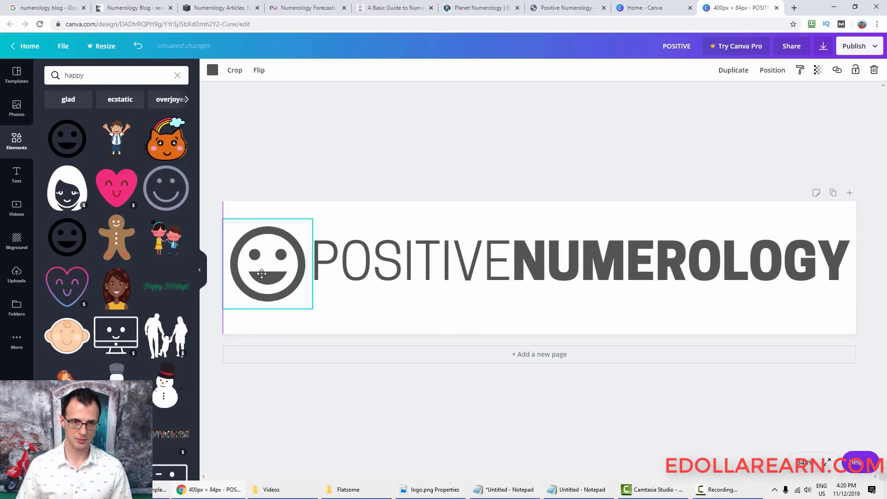
pyautogui.click(267, 323)
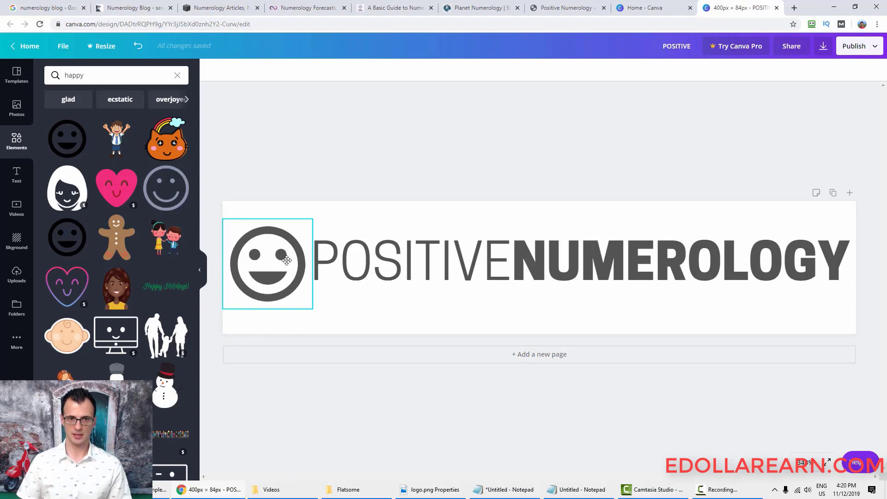
pyautogui.moveTo(286, 260); pyautogui.dragTo(286, 255)
pyautogui.click(345, 408)
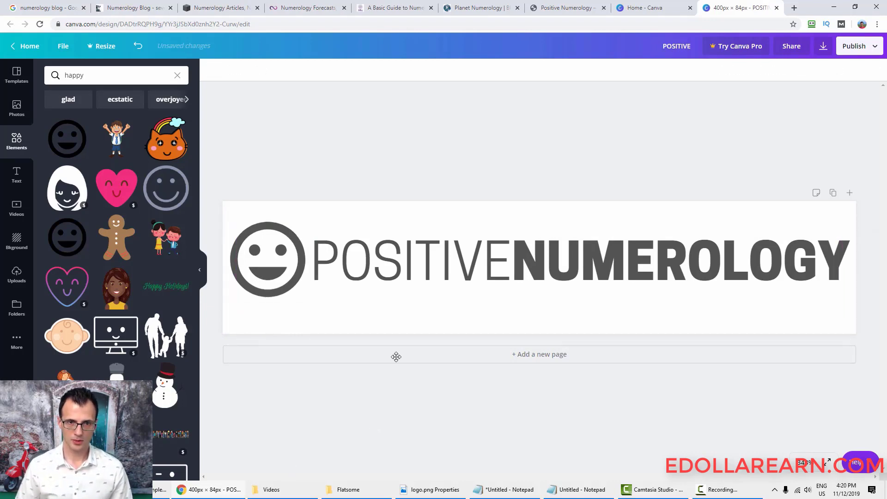
# - Try the smiley in light purple, violet, pink and red, and recolour it in the default green
pyautogui.click(281, 274)
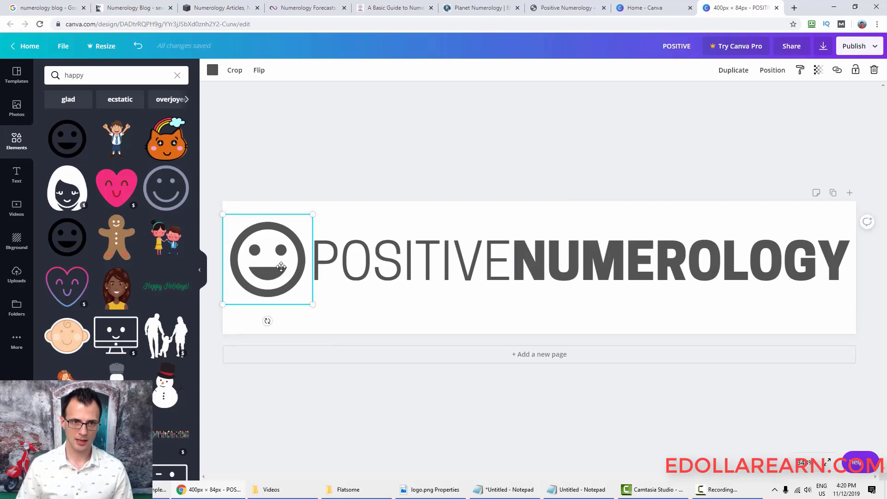
pyautogui.click(213, 71)
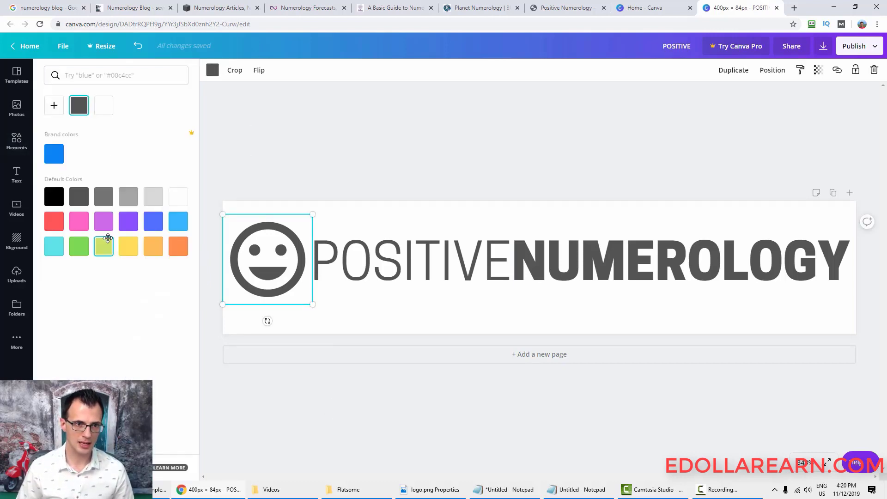
pyautogui.click(103, 222)
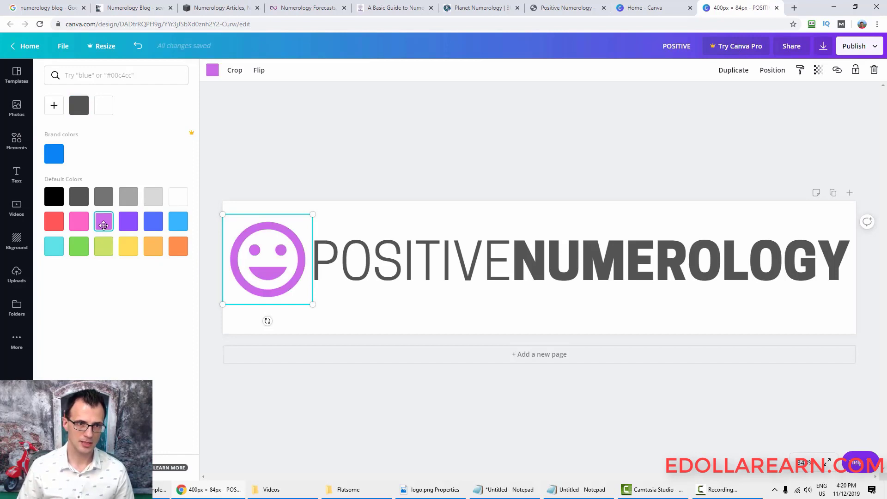
pyautogui.click(128, 221)
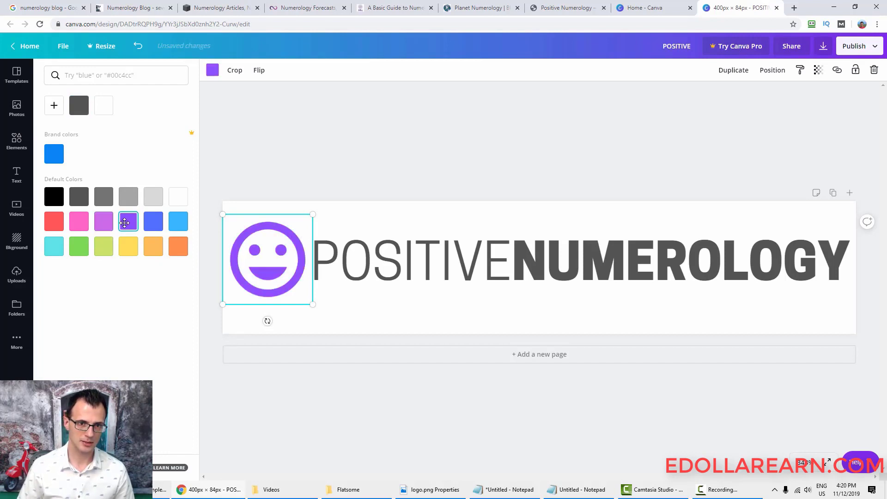
pyautogui.click(77, 222)
pyautogui.click(63, 225)
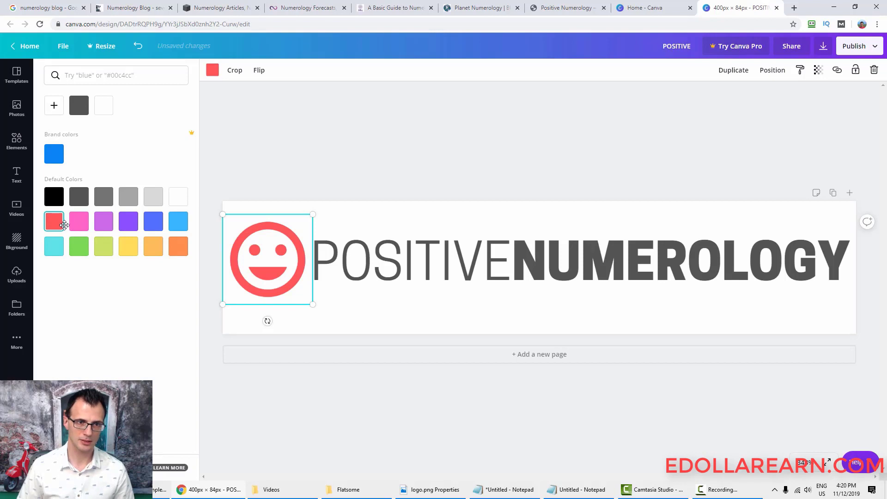
pyautogui.click(82, 247)
pyautogui.click(396, 394)
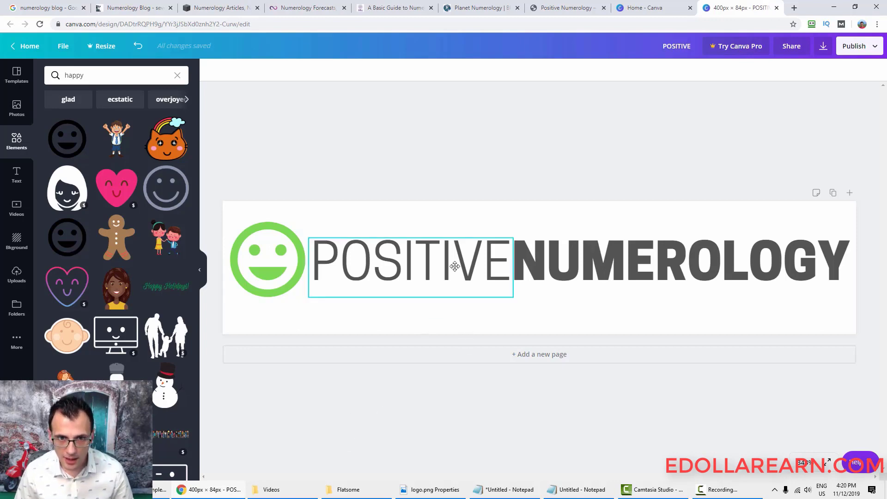
pyautogui.click(571, 272)
pyautogui.click(474, 270)
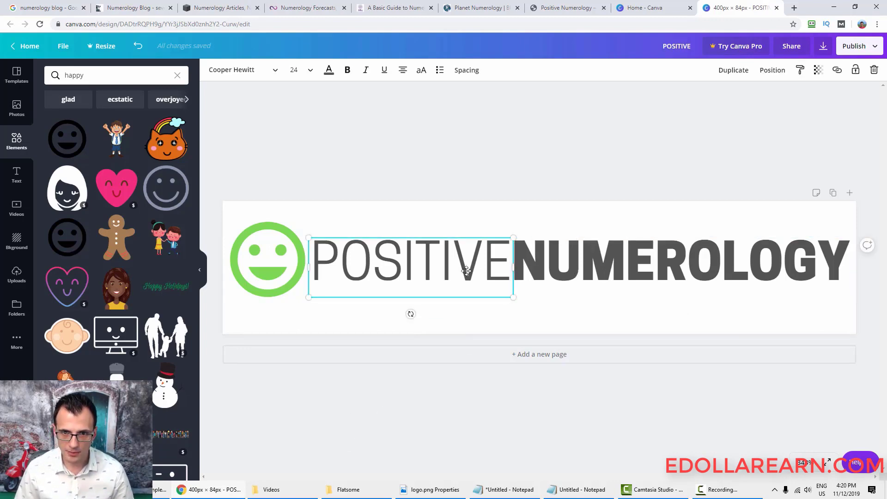
pyautogui.click(552, 268)
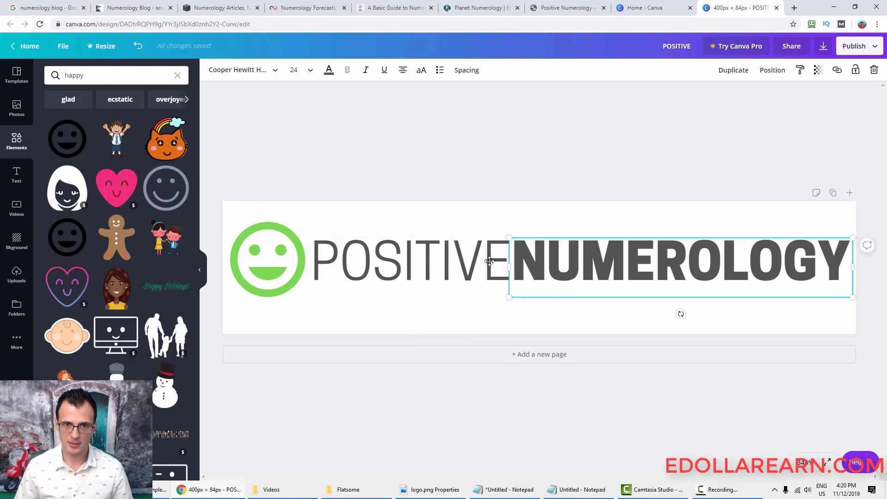
# - View the logo at its actual size by setting the canvas zoom to 100%
pyautogui.click(825, 463)
pyautogui.press('Escape')
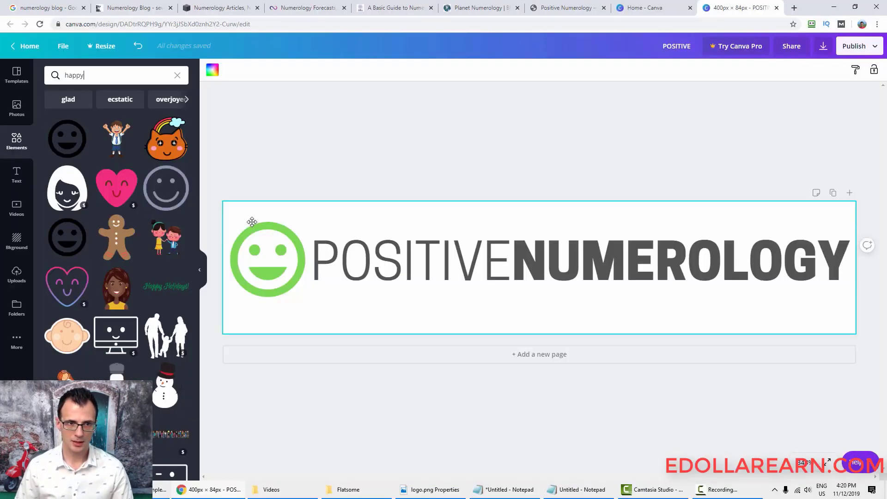
pyautogui.click(806, 463)
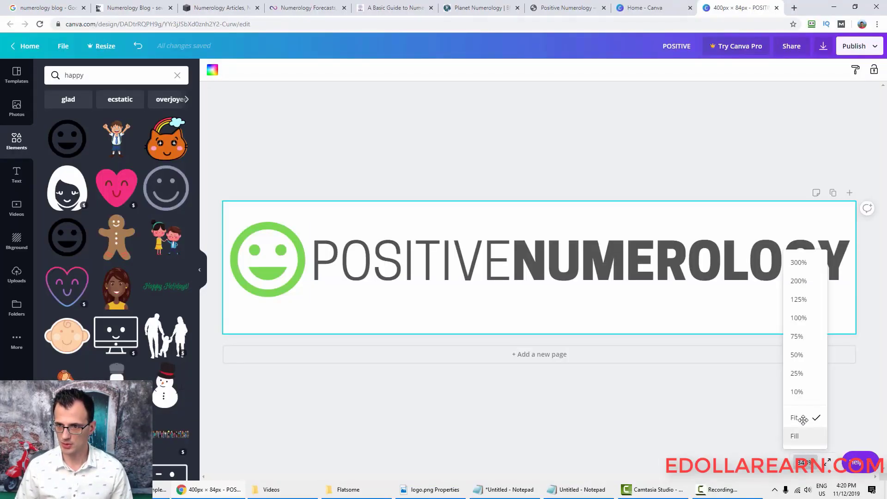
pyautogui.click(798, 317)
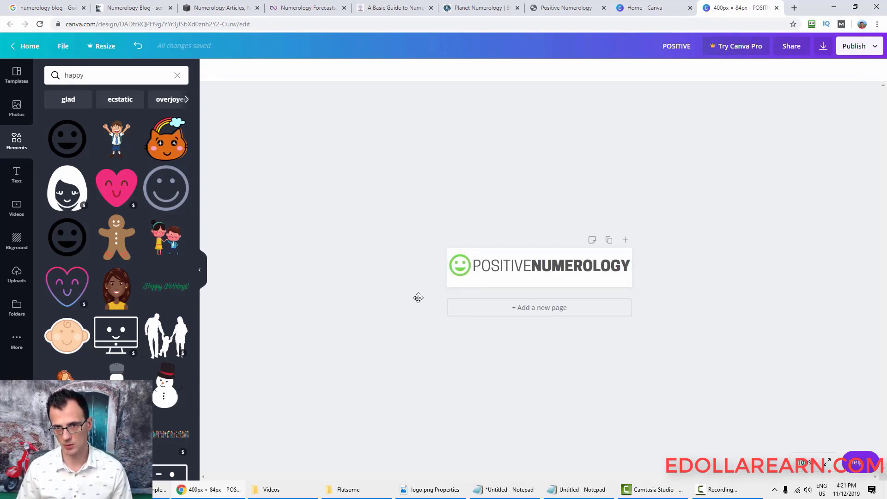
# - Recolour the smiley in the default black and deselect it to judge the look
pyautogui.click(457, 271)
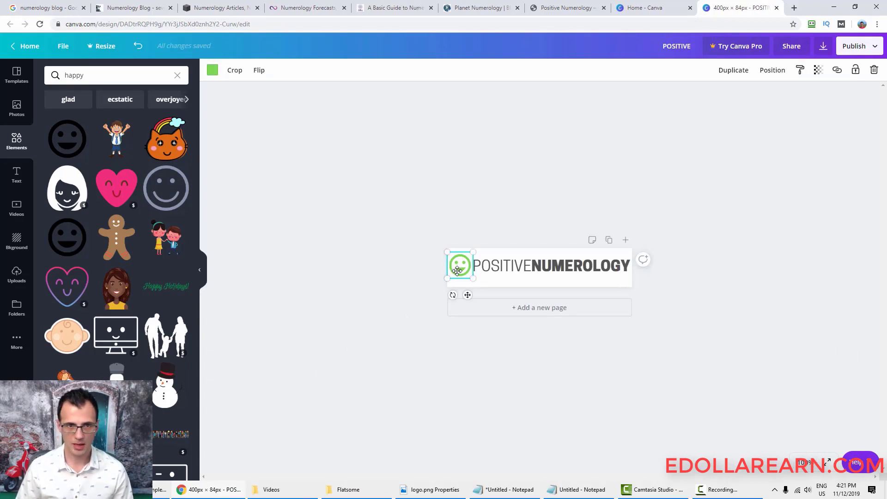
pyautogui.click(212, 70)
pyautogui.click(54, 196)
pyautogui.click(247, 194)
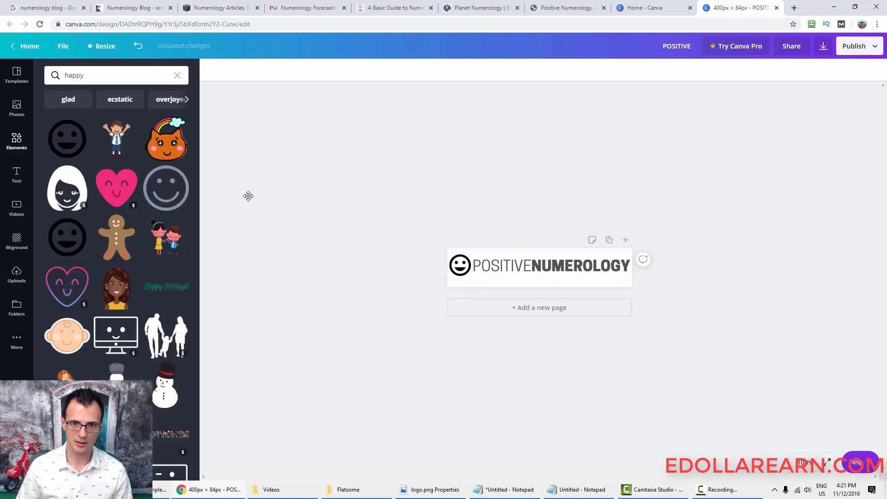
# - Change the smiley's colour to the document's dark grey so it matches the two words
pyautogui.click(466, 267)
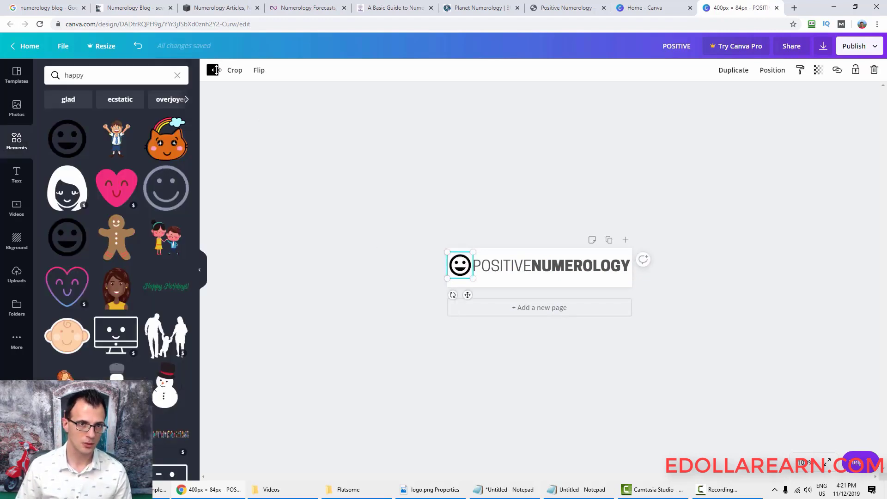
pyautogui.click(212, 70)
pyautogui.click(105, 112)
pyautogui.click(257, 231)
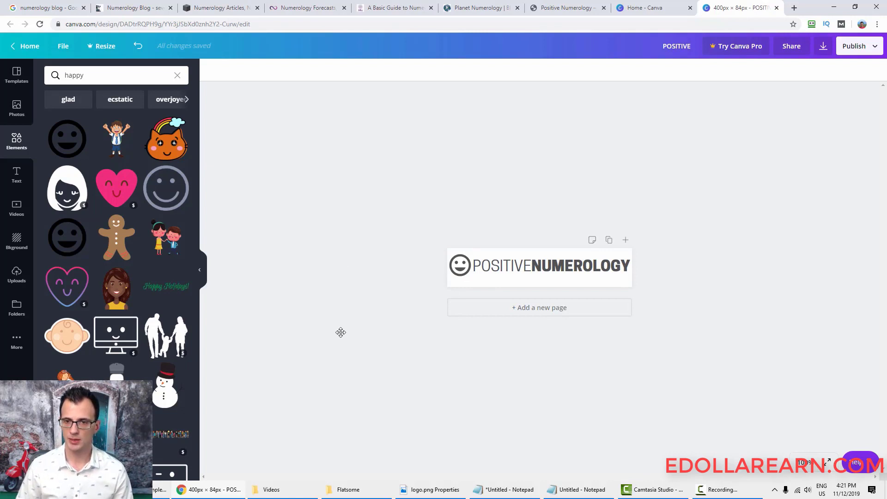
pyautogui.click(467, 260)
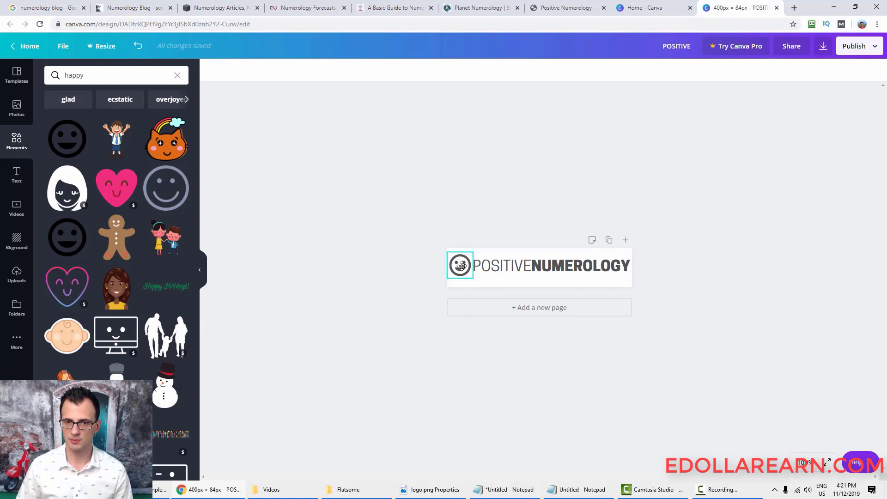
# - Shrink the smiley slightly and nudge it up and right until it sits just beside the word POSITIVE
pyautogui.moveTo(470, 257); pyautogui.dragTo(466, 258)
pyautogui.press('Up')
pyautogui.press('Up')
pyautogui.press('Up')
pyautogui.press('Up')
pyautogui.press('Up')
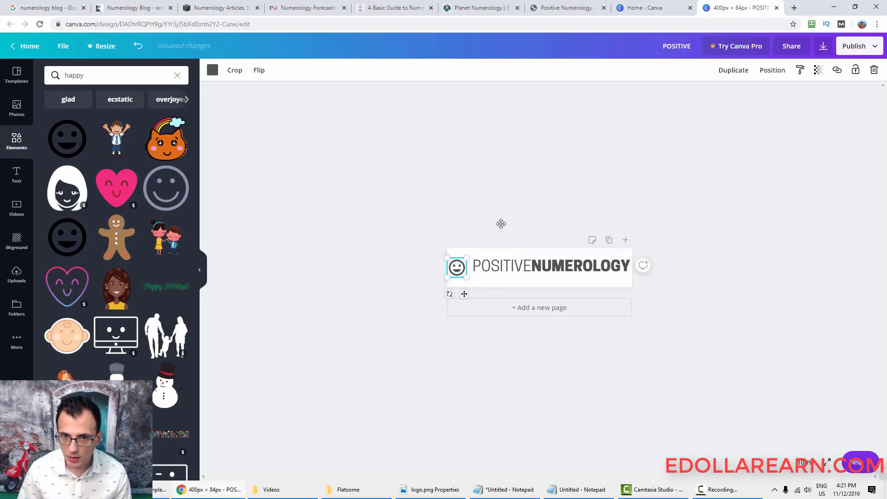
pyautogui.press('Right')
pyautogui.press('Right')
pyautogui.press('Right')
pyautogui.press('Right')
pyautogui.press('Right')
pyautogui.press('Right')
pyautogui.press('Right')
pyautogui.press('Right')
pyautogui.press('Right')
pyautogui.press('Right')
pyautogui.press('Right')
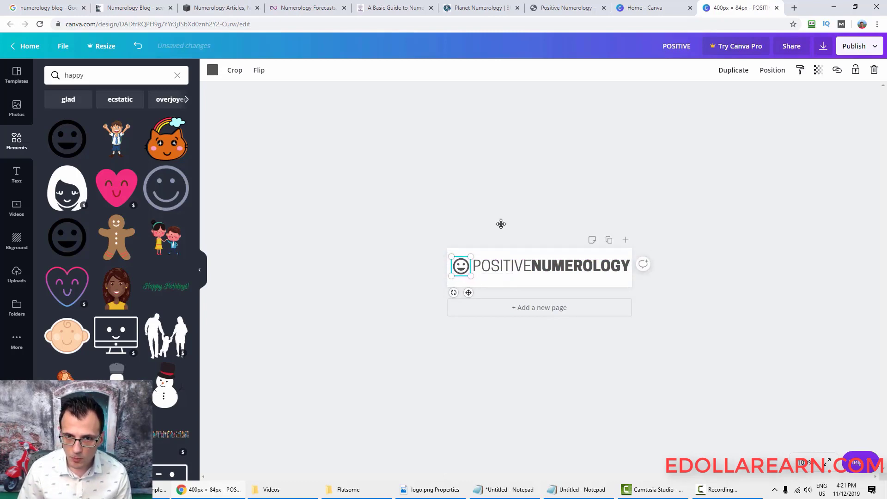
pyautogui.click(369, 206)
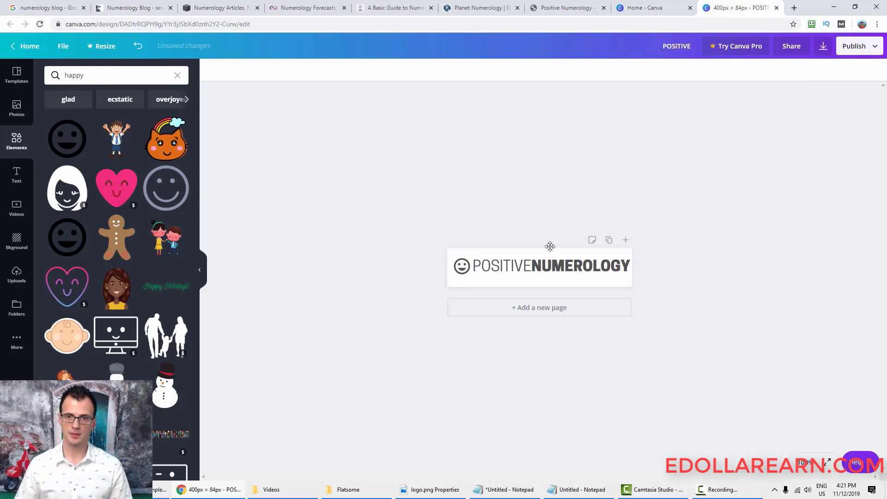
# - Select the smiley and both words together and shift them slightly left to centre the logo on the page
pyautogui.click(519, 265)
pyautogui.click(556, 268)
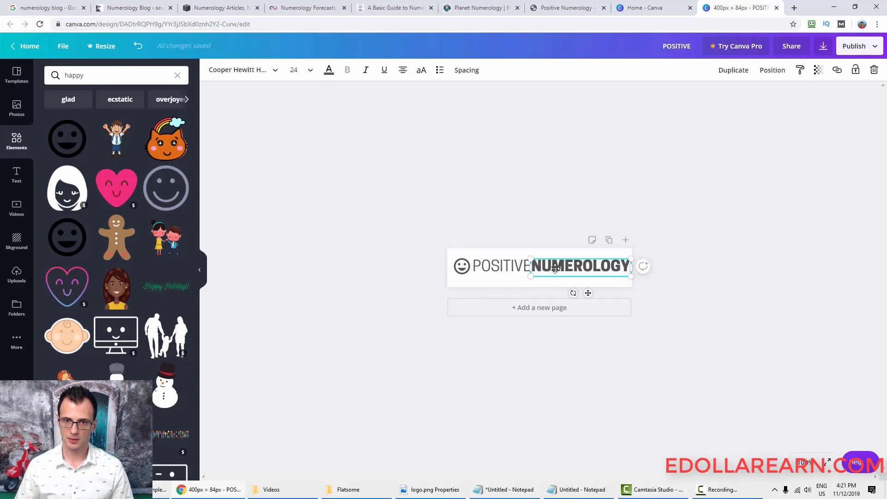
pyautogui.click(463, 266)
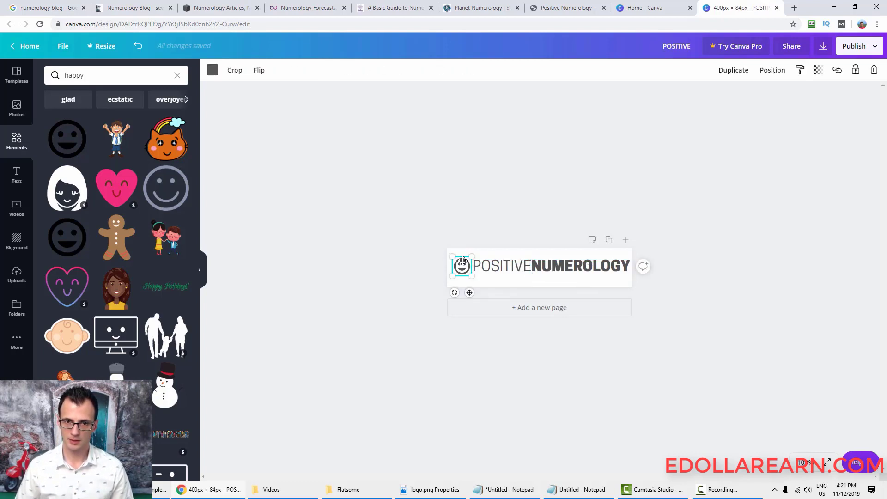
pyautogui.keyDown('shift'); pyautogui.click(501, 265); pyautogui.keyUp('shift')
pyautogui.keyDown('shift'); pyautogui.click(564, 266); pyautogui.keyUp('shift')
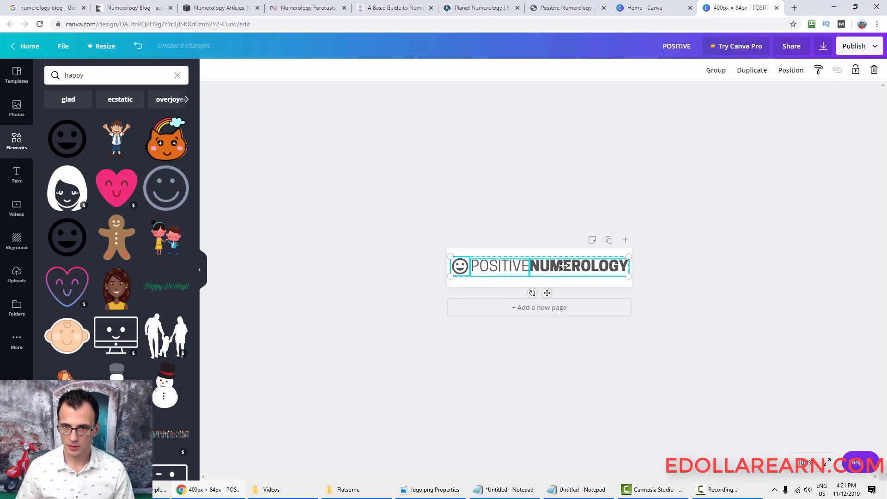
pyautogui.click(700, 256)
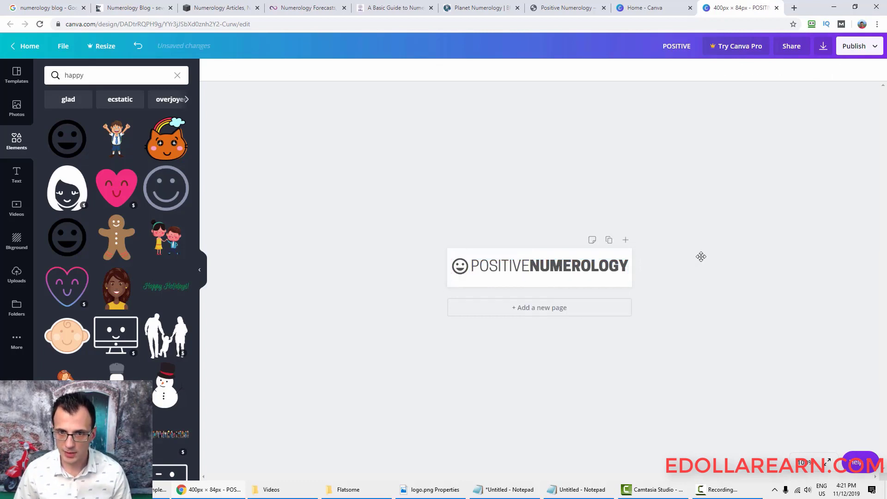
# - Nudge the smiley slightly up so it lines up with the two words, and deselect it
pyautogui.click(464, 267)
pyautogui.keyDown('shift'); pyautogui.click(499, 266); pyautogui.keyUp('shift')
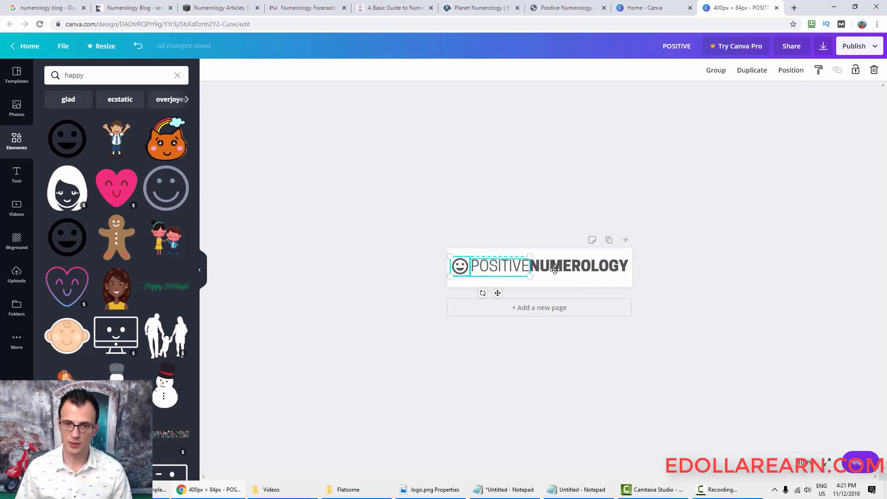
pyautogui.keyDown('shift'); pyautogui.click(568, 268); pyautogui.keyUp('shift')
pyautogui.click(696, 287)
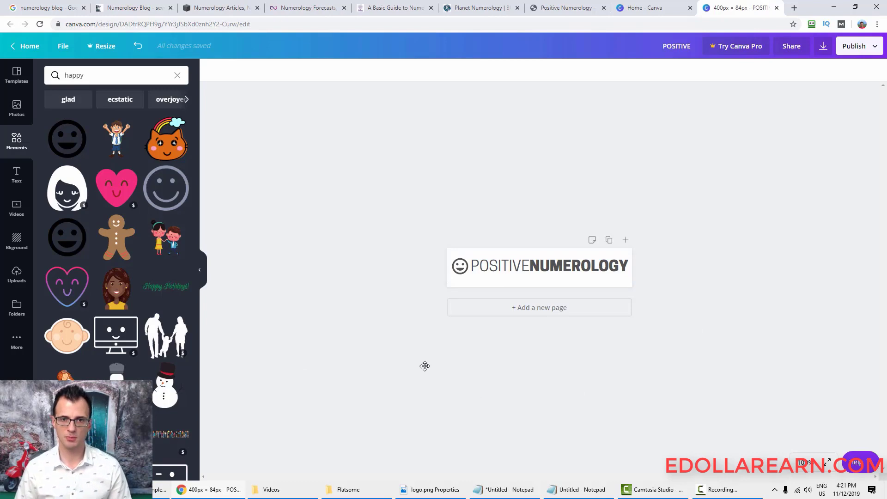
pyautogui.click(459, 267)
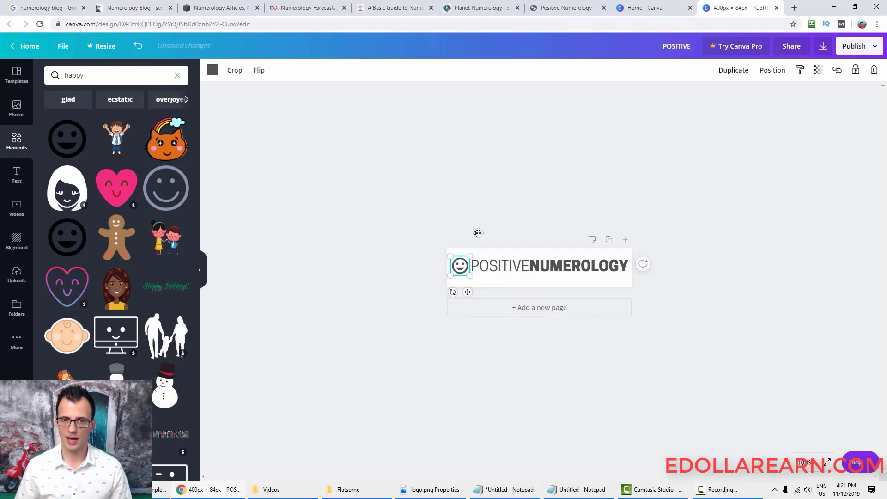
pyautogui.click(436, 229)
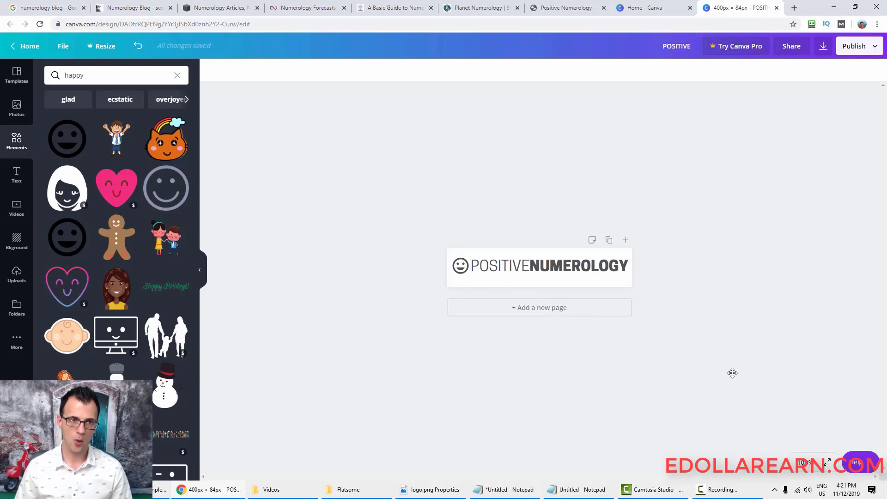
# - Download the logo as a PNG and save it as positive-numerology-logo in the Flatsome folder
pyautogui.click(820, 46)
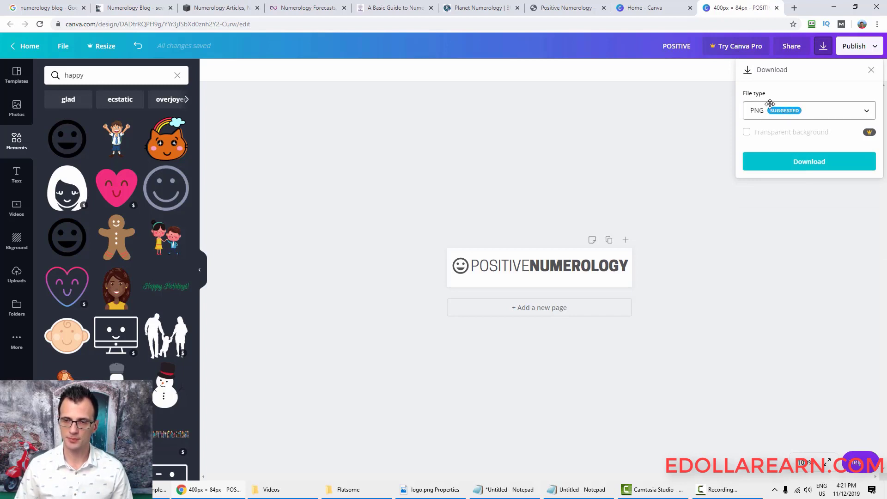
pyautogui.click(808, 161)
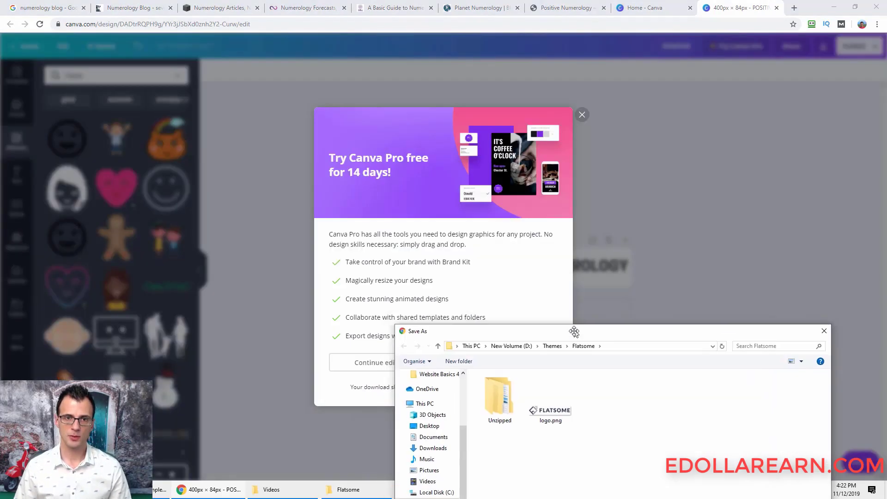
pyautogui.moveTo(574, 331); pyautogui.dragTo(278, 146)
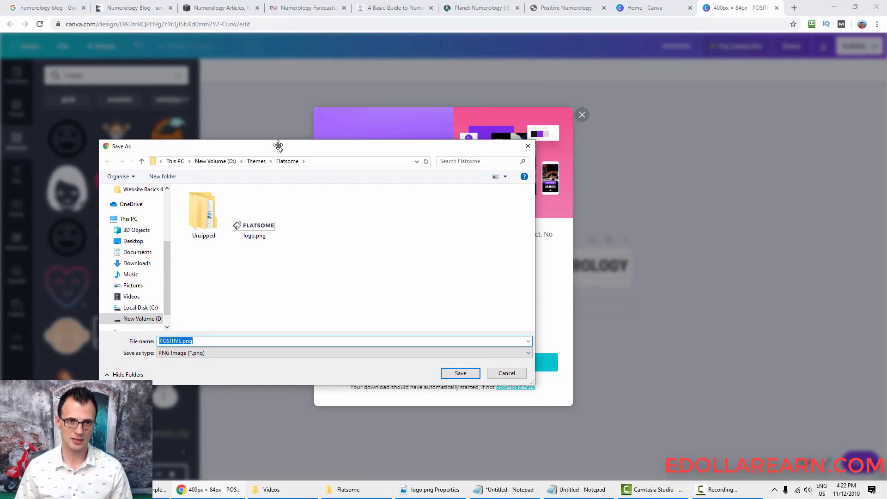
pyautogui.moveTo(277, 146); pyautogui.dragTo(276, 145)
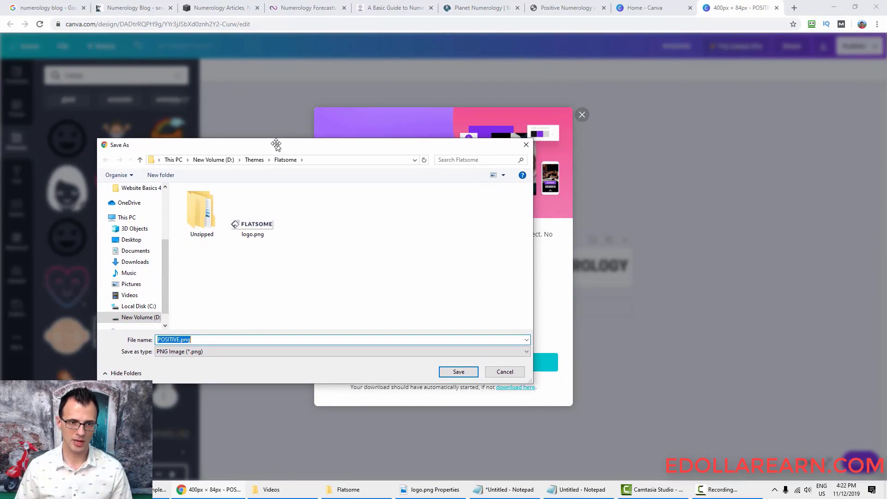
pyautogui.write('positive-numerology-logo')
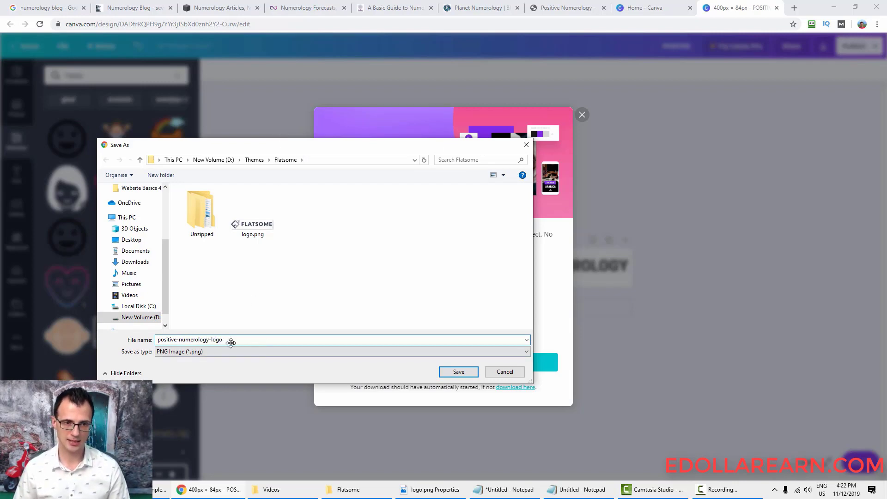
pyautogui.click(459, 370)
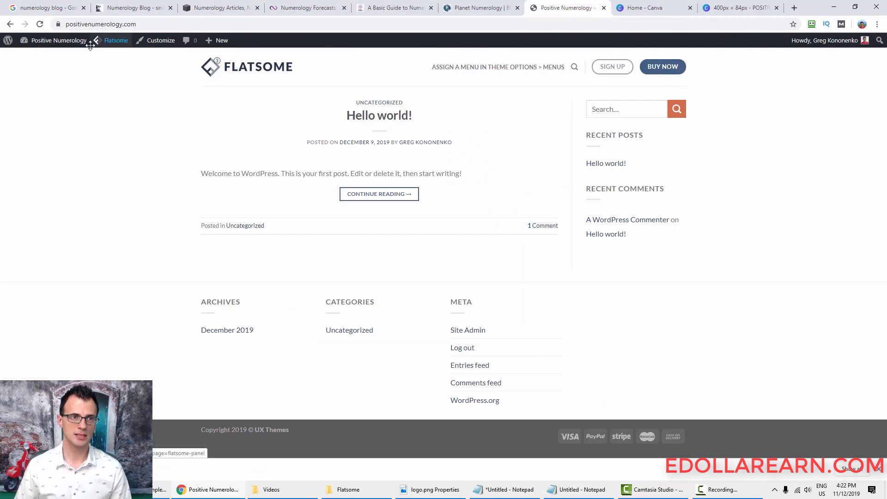
# - Switch to the Positive Numerology WordPress site, open its customizer and bring up the header logo's Logo & Site Identity settings
pyautogui.moveTo(68, 45)
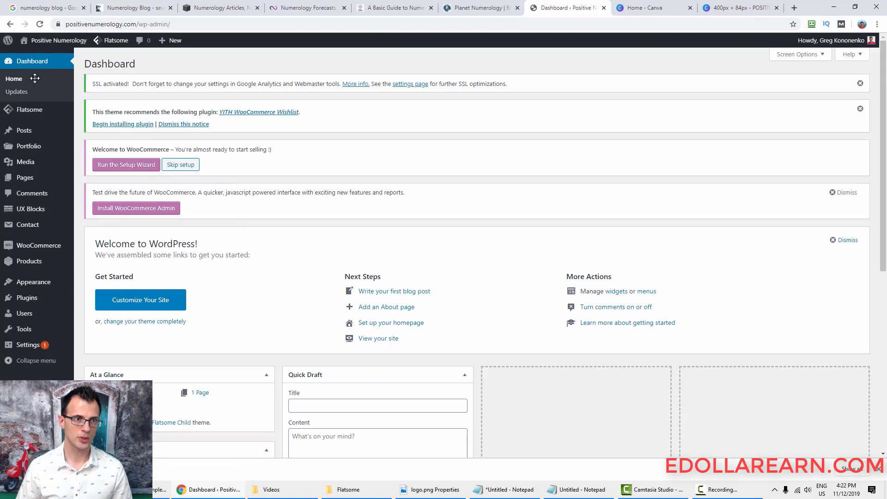
pyautogui.moveTo(26, 106)
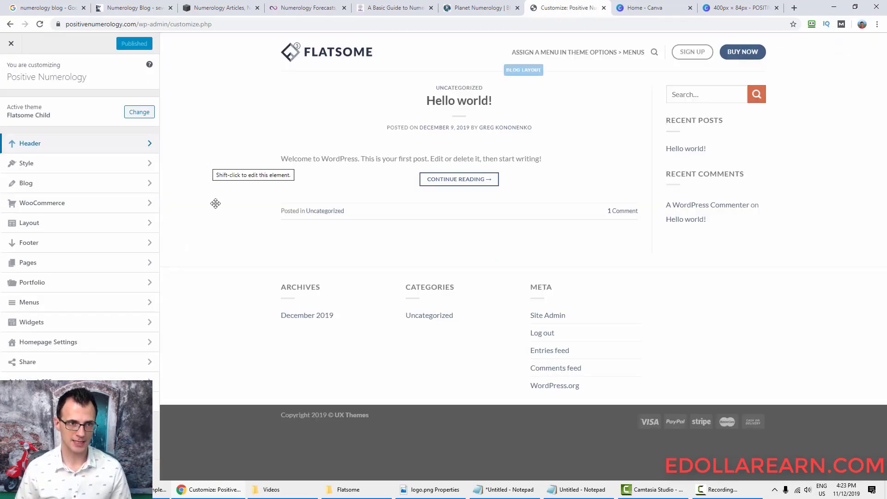
pyautogui.click(331, 54)
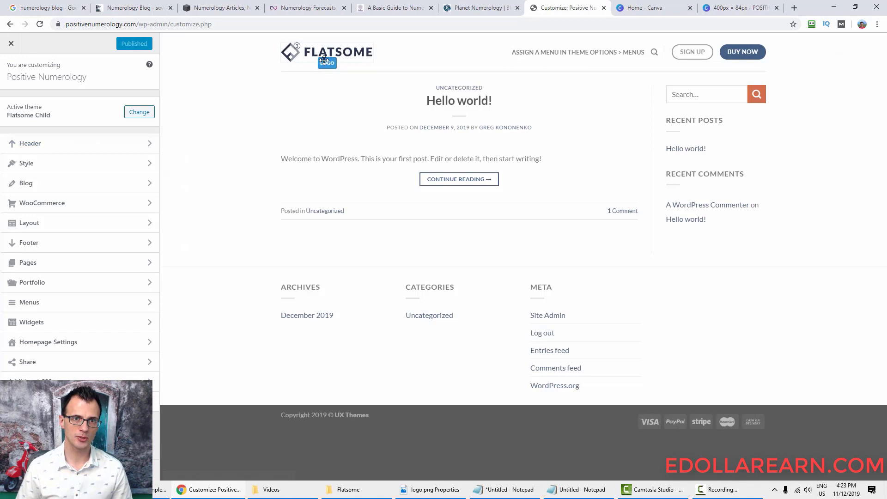
pyautogui.click(324, 61)
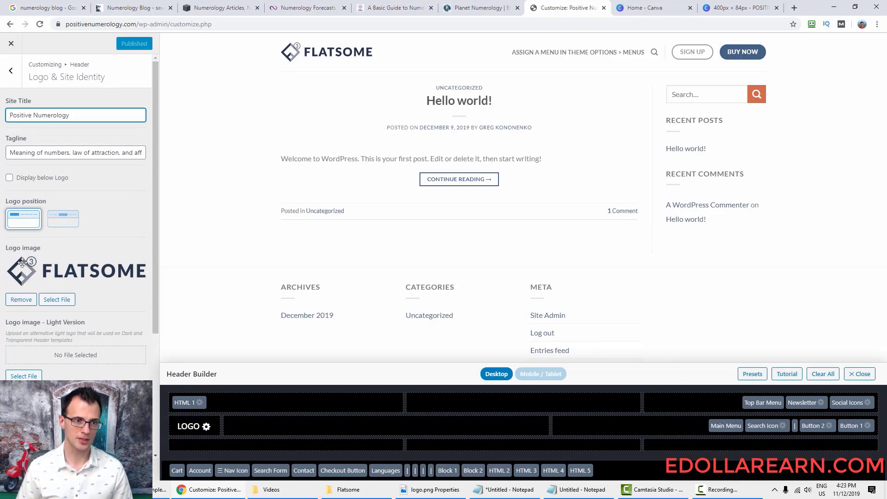
# - Return to the customizer's main list and reopen Logo & Site Identity through the Header section
pyautogui.click(8, 70)
pyautogui.click(8, 71)
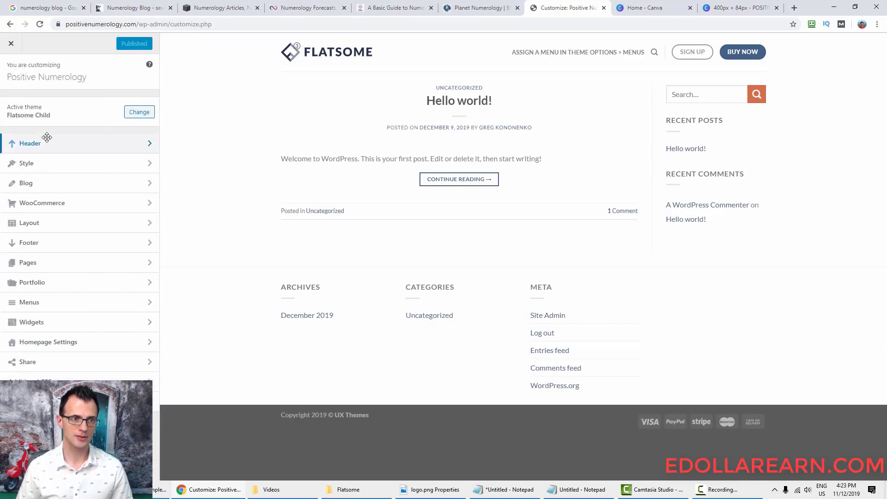
pyautogui.click(30, 143)
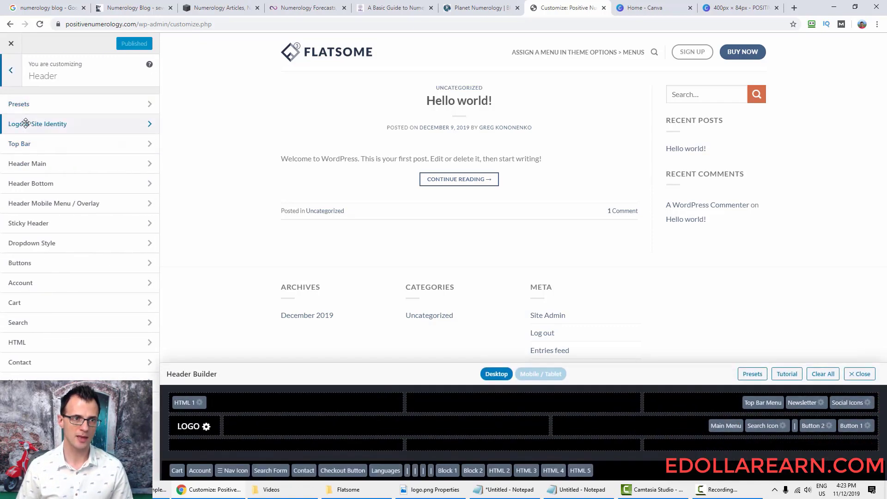
pyautogui.click(42, 123)
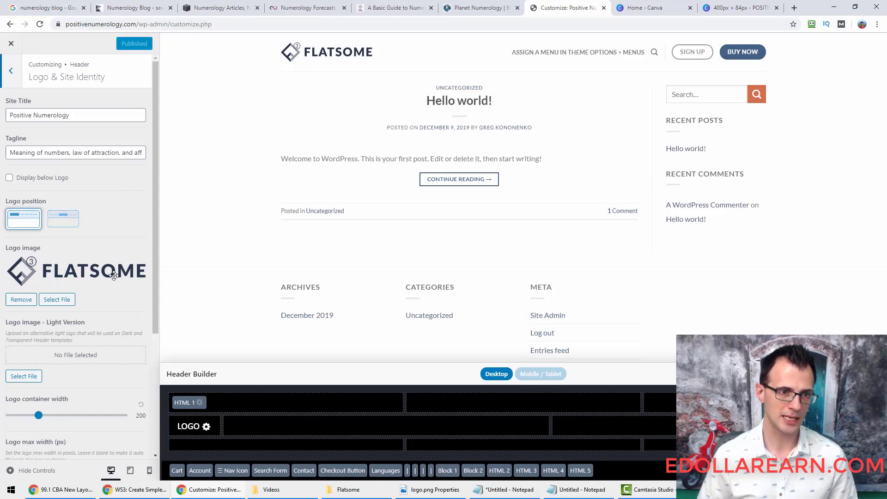
# - Remove the Flatsome logo image and open the media dialog to choose a replacement
pyautogui.scroll(-2, 74, 195)
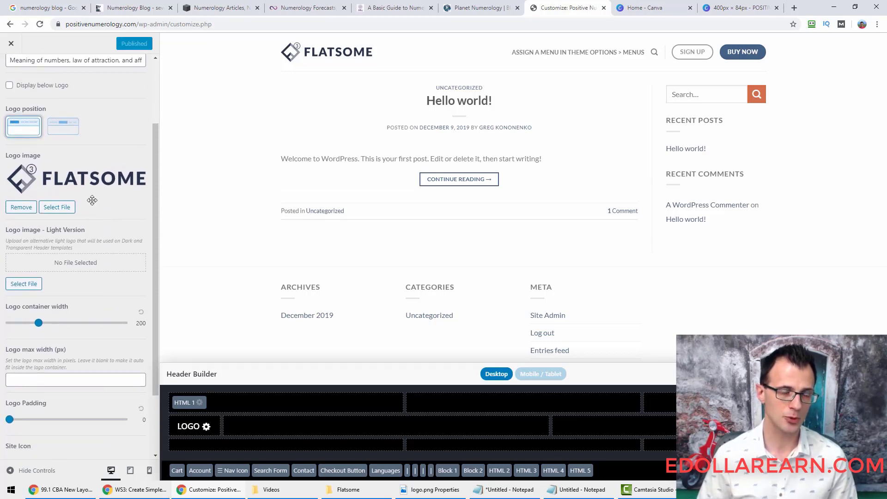
pyautogui.scroll(2, 92, 199)
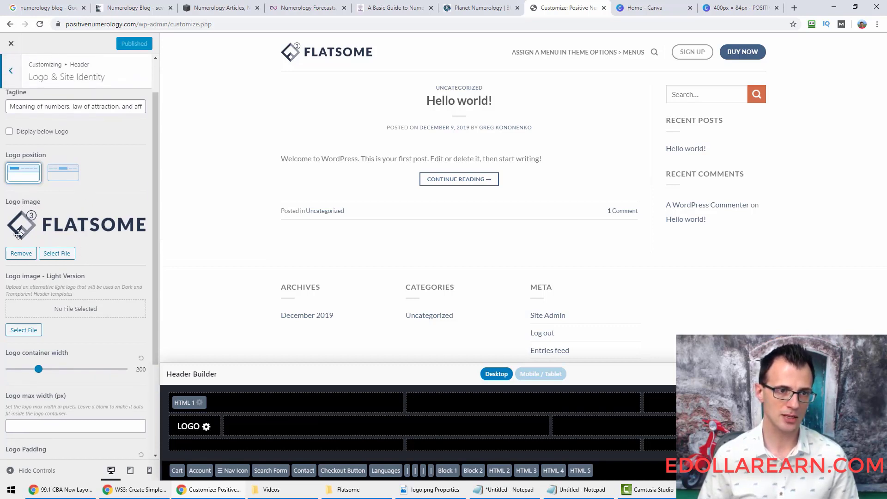
pyautogui.click(21, 253)
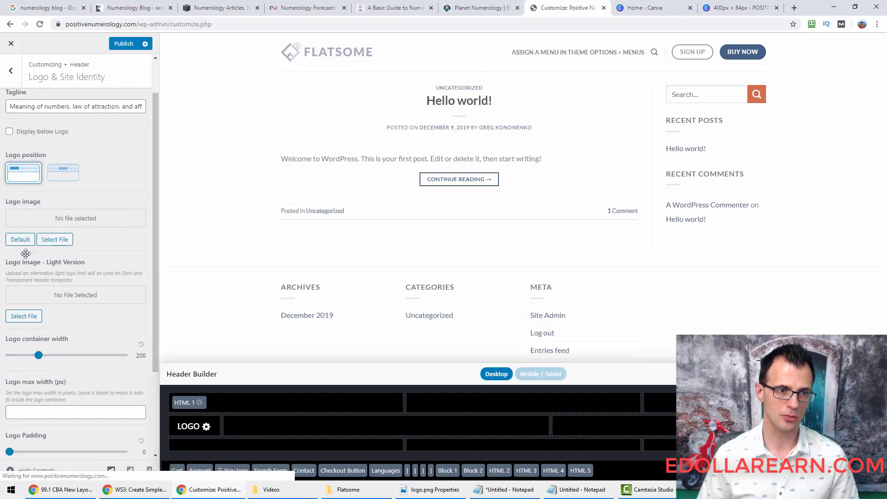
pyautogui.click(53, 240)
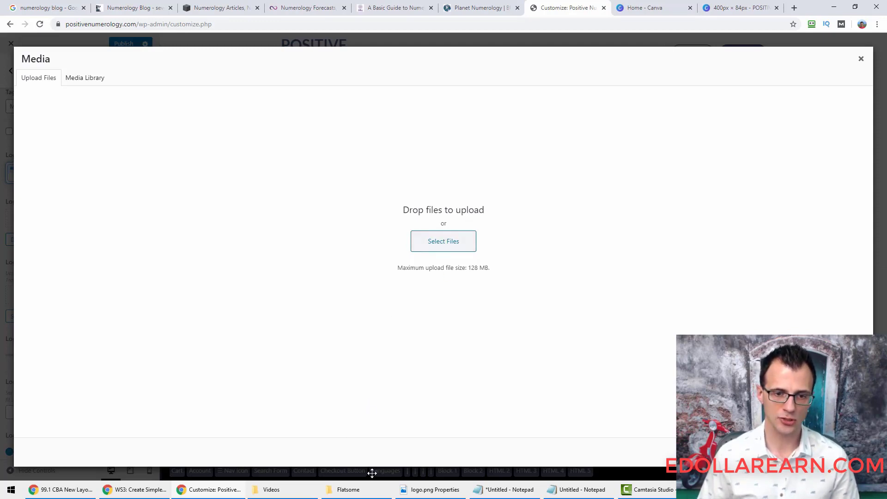
# - Upload positive-numerology-logo.png from the Flatsome folder in File Explorer to the media library
pyautogui.click(368, 489)
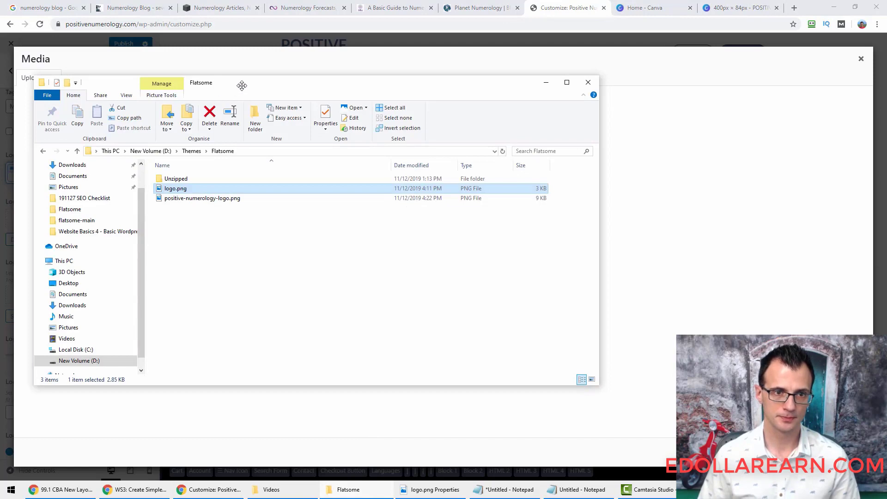
pyautogui.moveTo(241, 85); pyautogui.dragTo(275, 305)
pyautogui.keyDown('ctrl'); pyautogui.click(211, 418); pyautogui.keyUp('ctrl')
pyautogui.moveTo(225, 422); pyautogui.dragTo(416, 247)
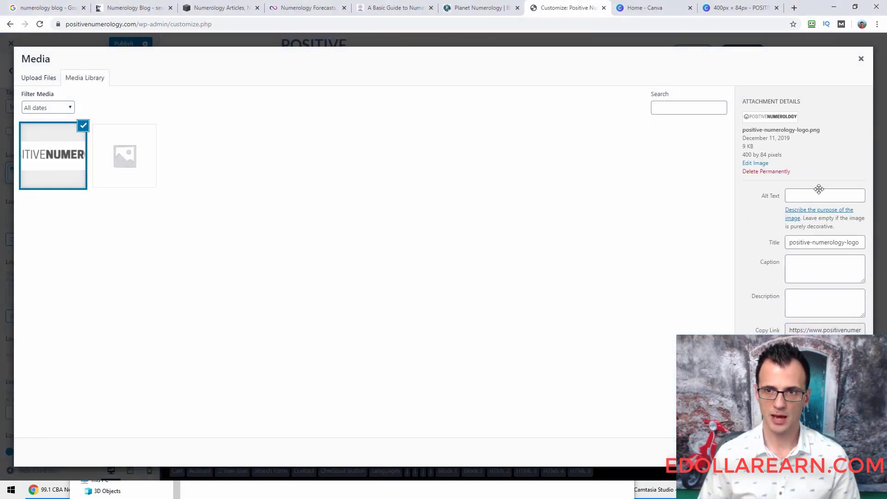
# - Use the uploaded image as the logo with alt text "Positive Numerology Logo", then publish the change and close the customizer
pyautogui.click(816, 195)
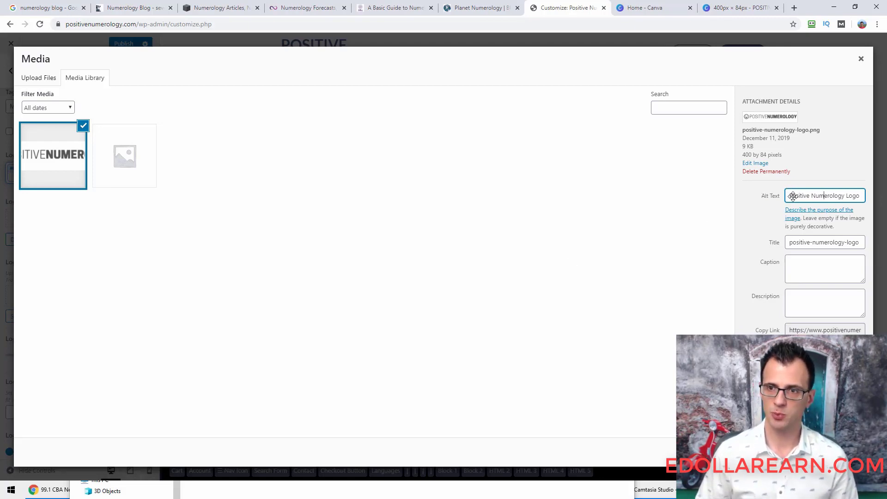
pyautogui.click(840, 451)
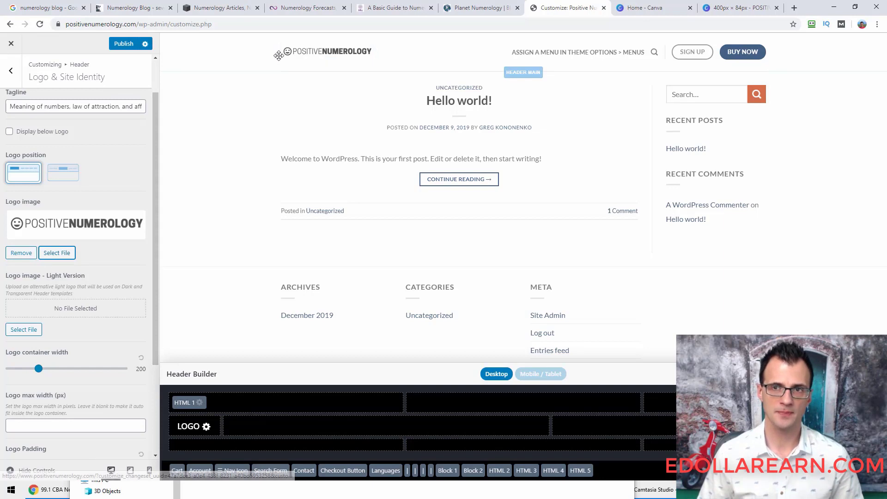
pyautogui.click(124, 44)
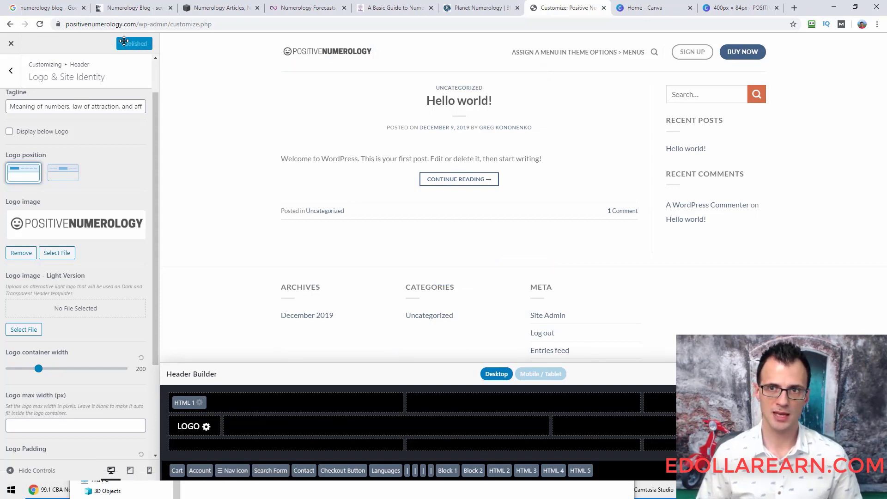
pyautogui.click(8, 43)
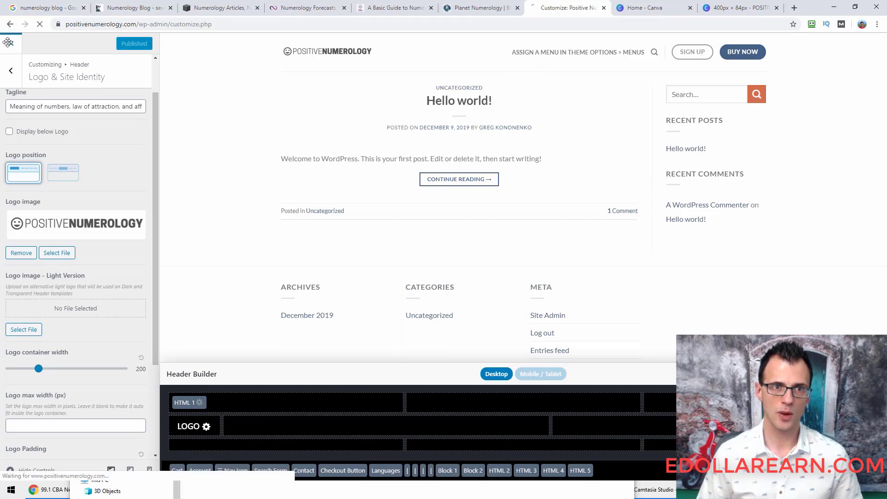